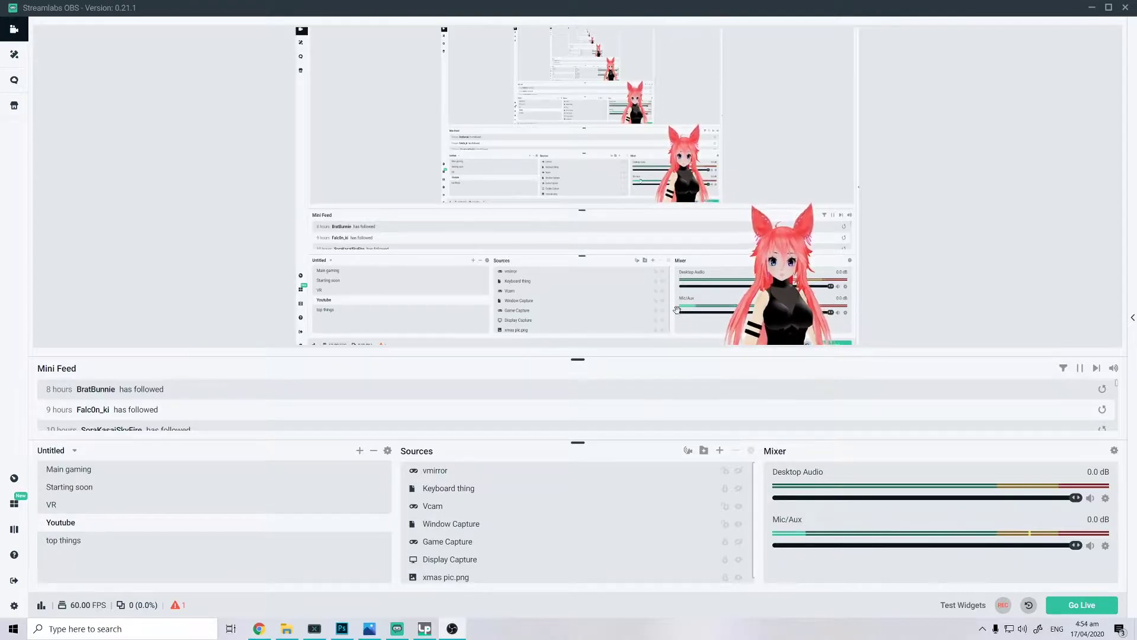
Bring Luppet's green-screen avatar window to the front, then minimize it.
scroll(515, 503, "down", 1)
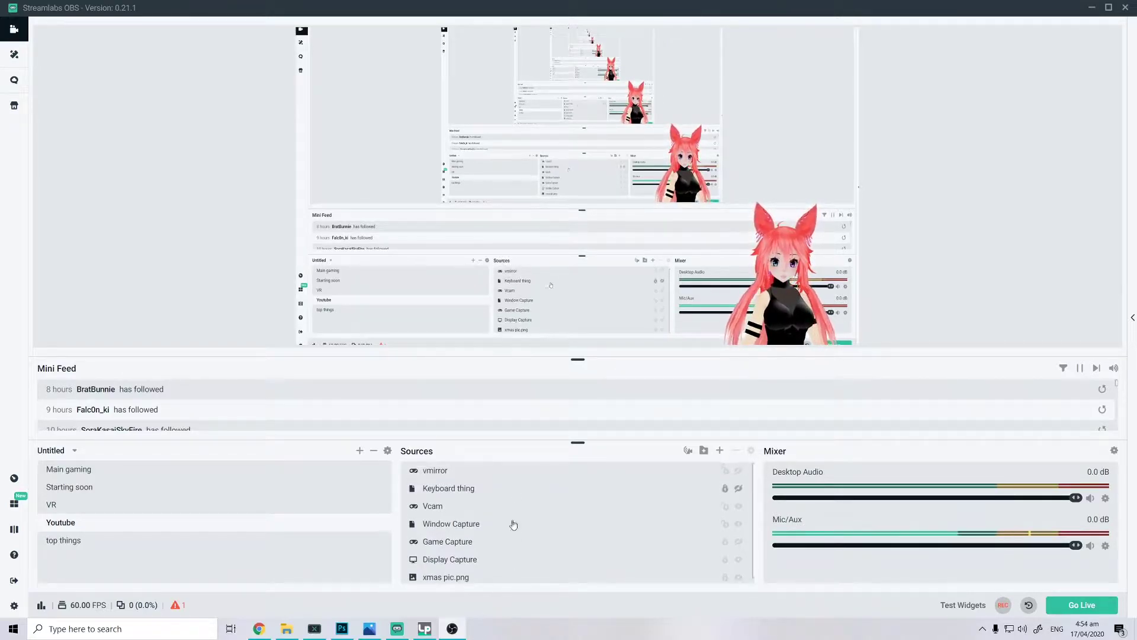
scroll(456, 497, "up", 1)
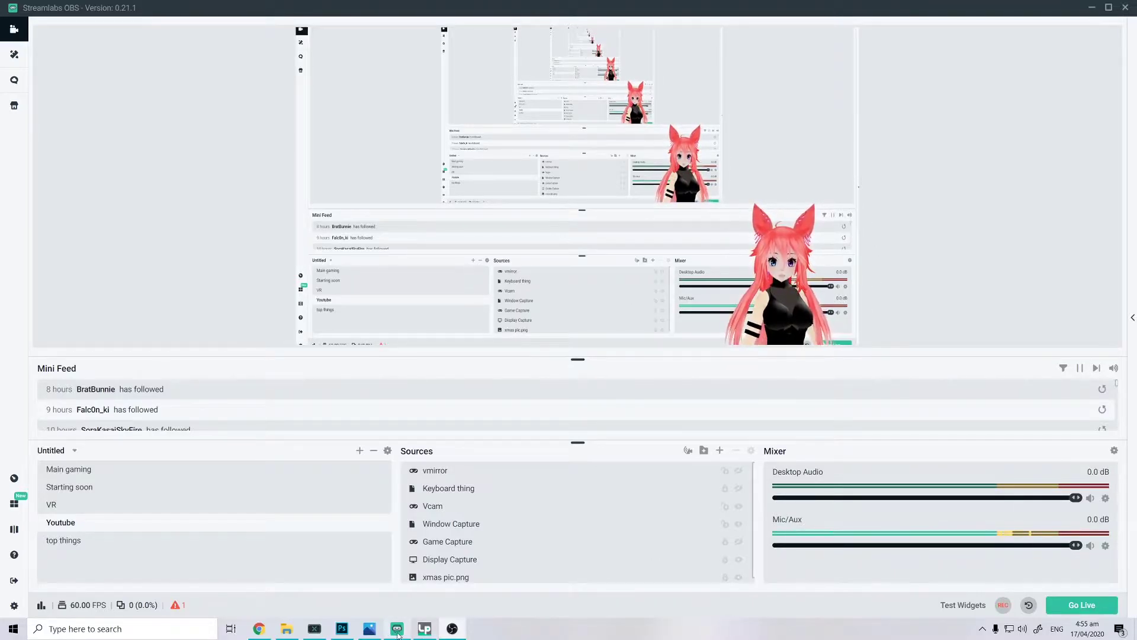
left_click(425, 628)
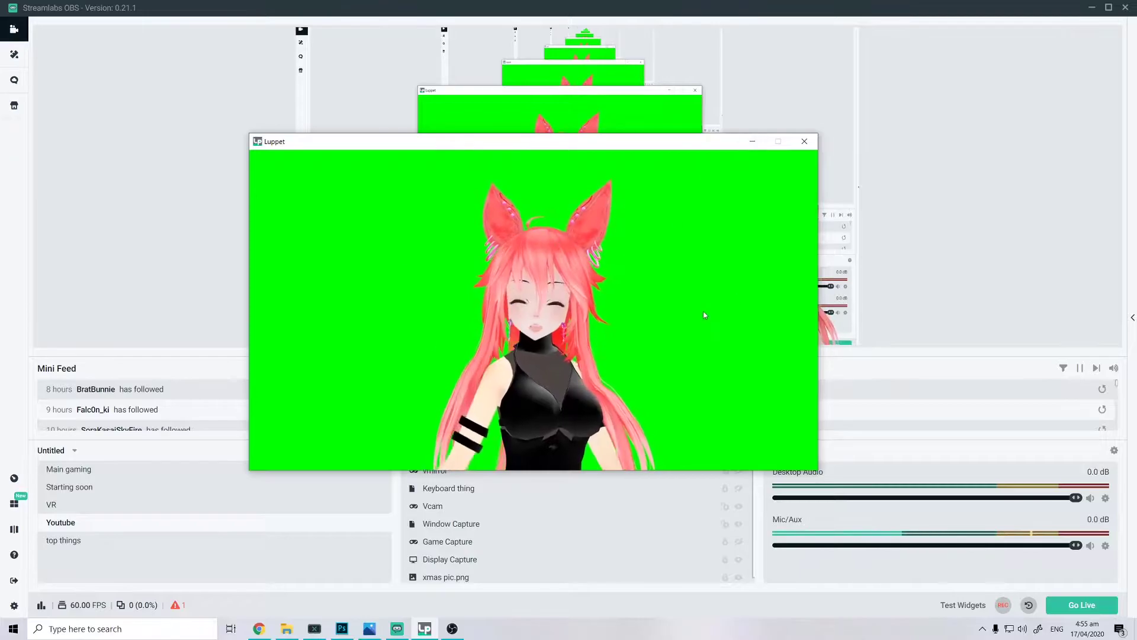
left_click(753, 141)
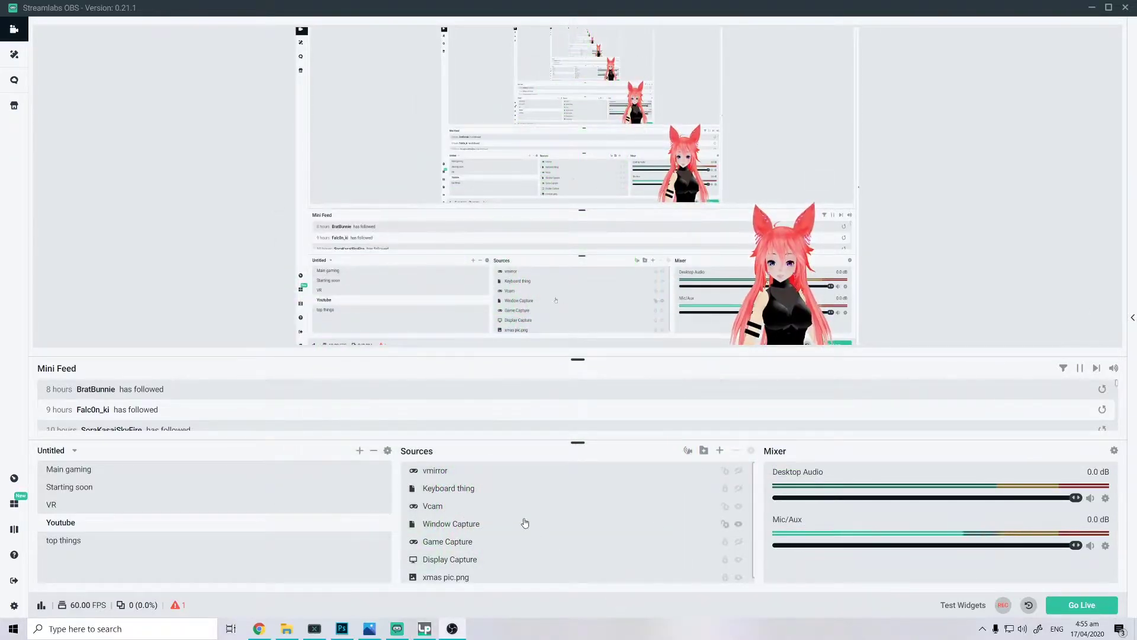
In the Main gaming scene, delete the test vcam source.
left_click(67, 469)
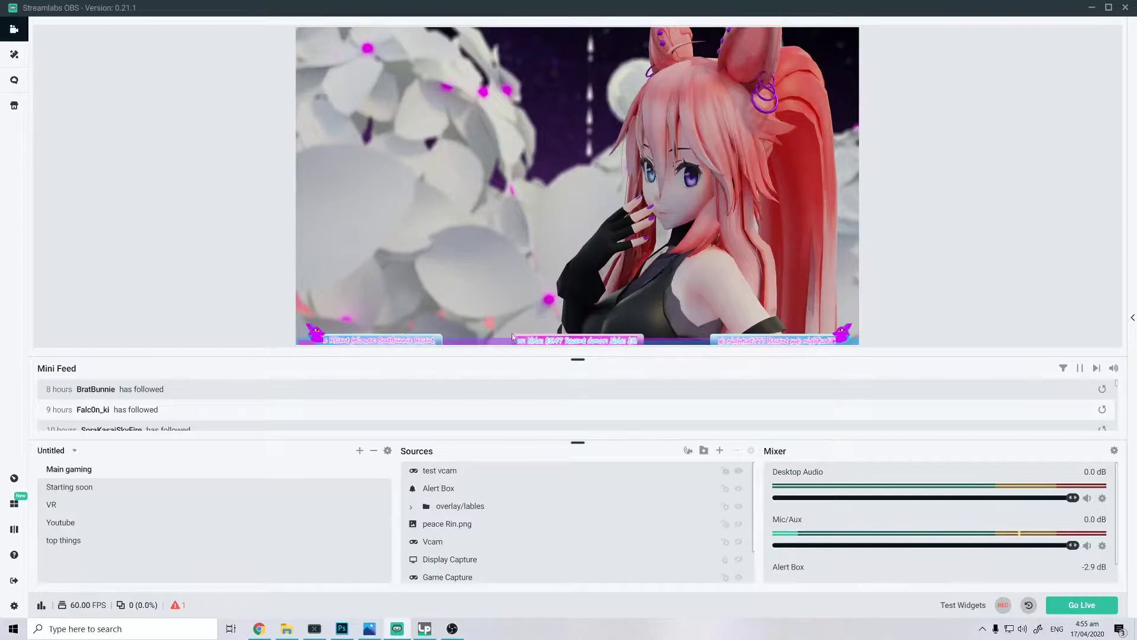
left_click(455, 473)
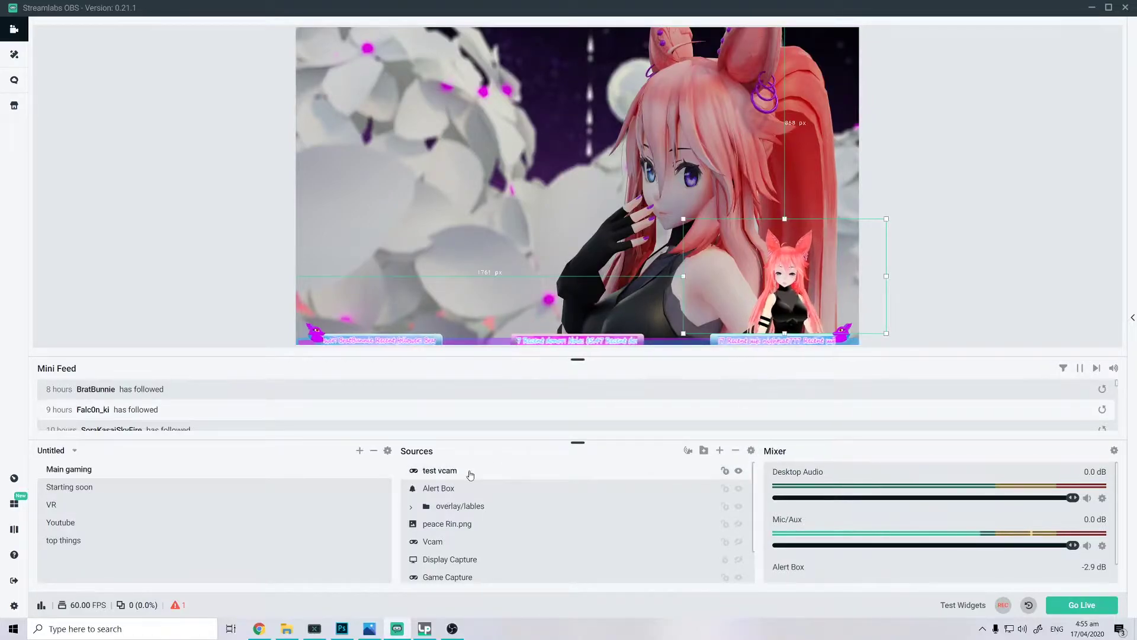
key("Delete")
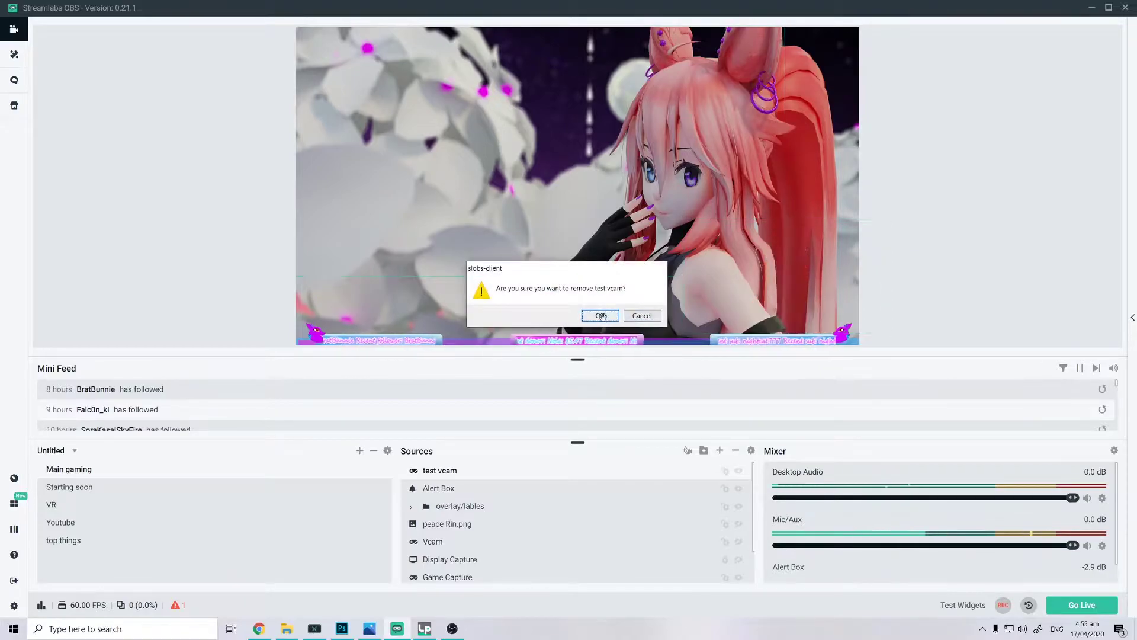
left_click(600, 315)
Add a new Game Capture source named 'V cam test'.
left_click(720, 451)
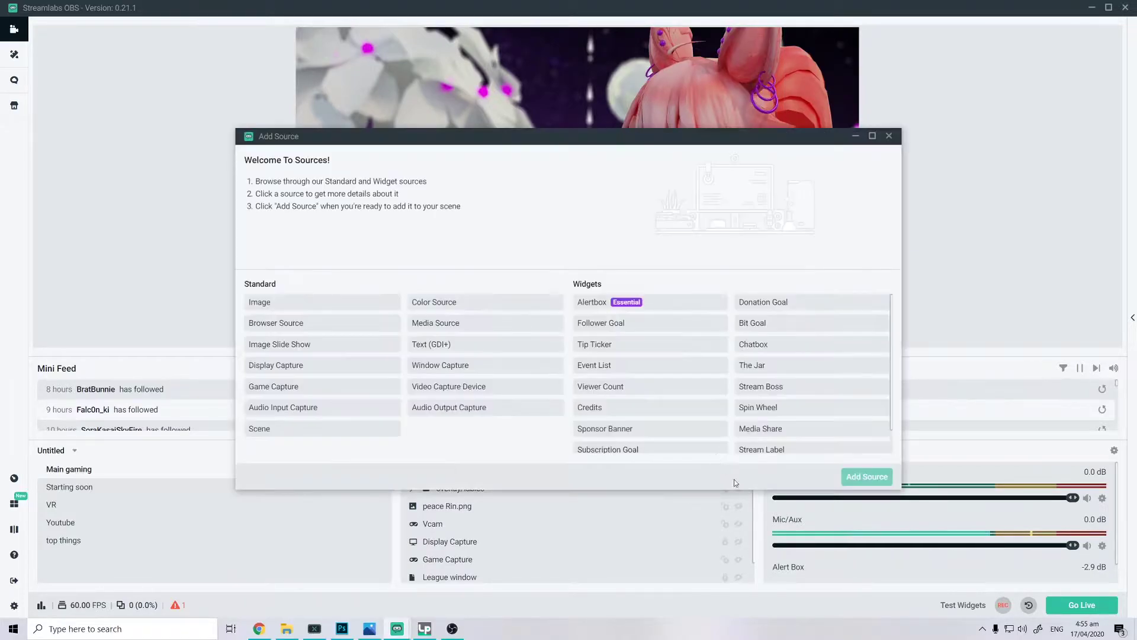
left_click(288, 387)
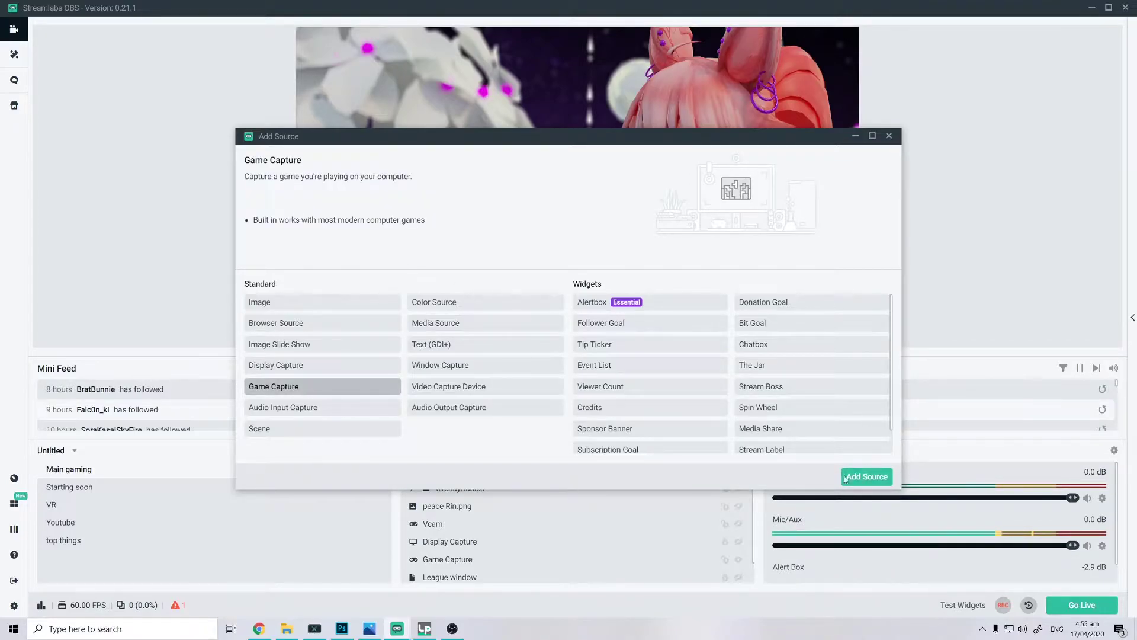
left_click(866, 477)
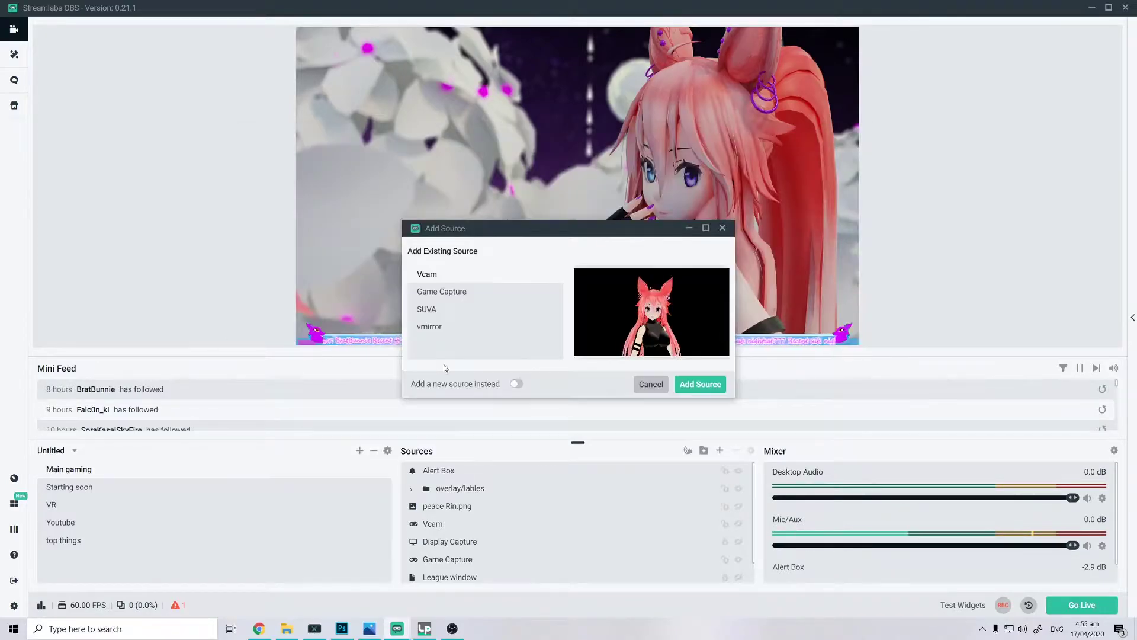
left_click(516, 385)
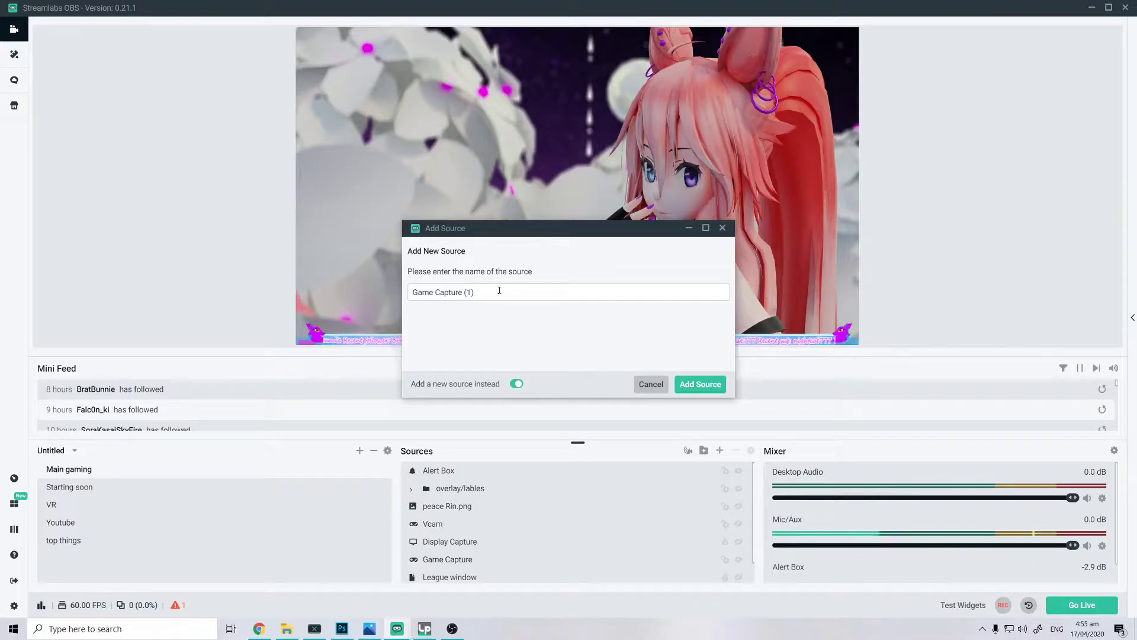
left_click_drag(477, 292, 396, 297)
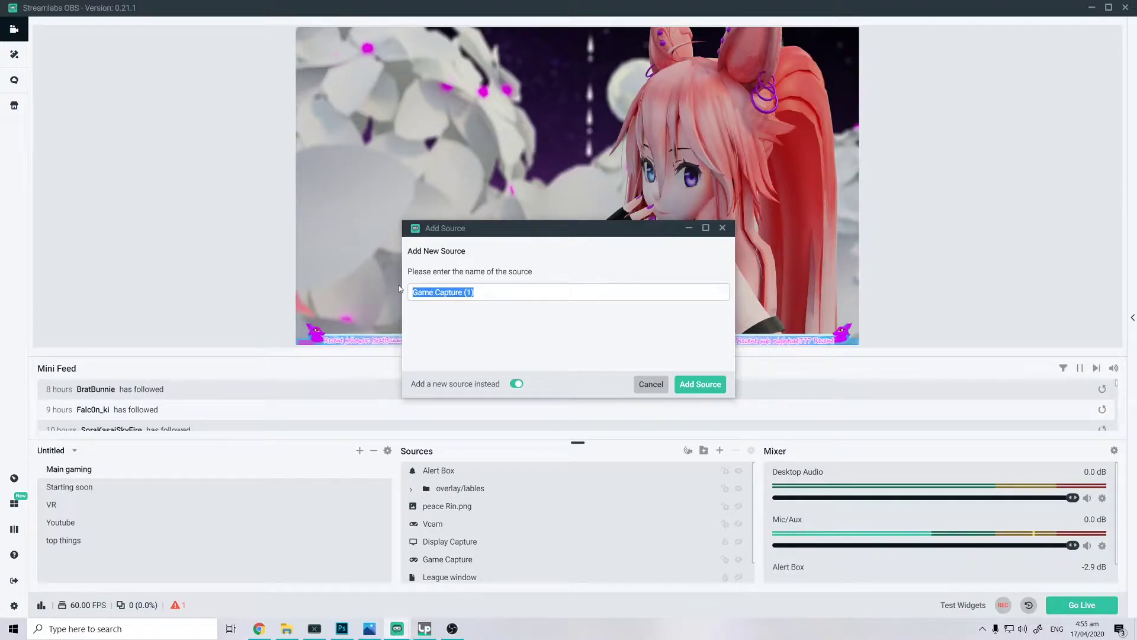
type("V cam test")
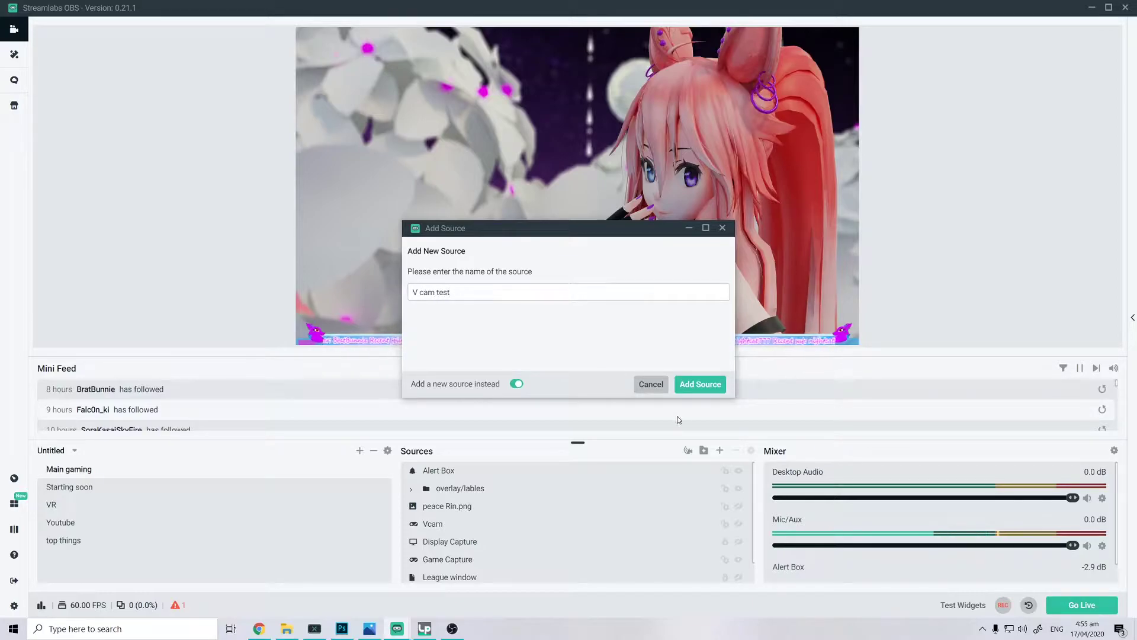
left_click(700, 384)
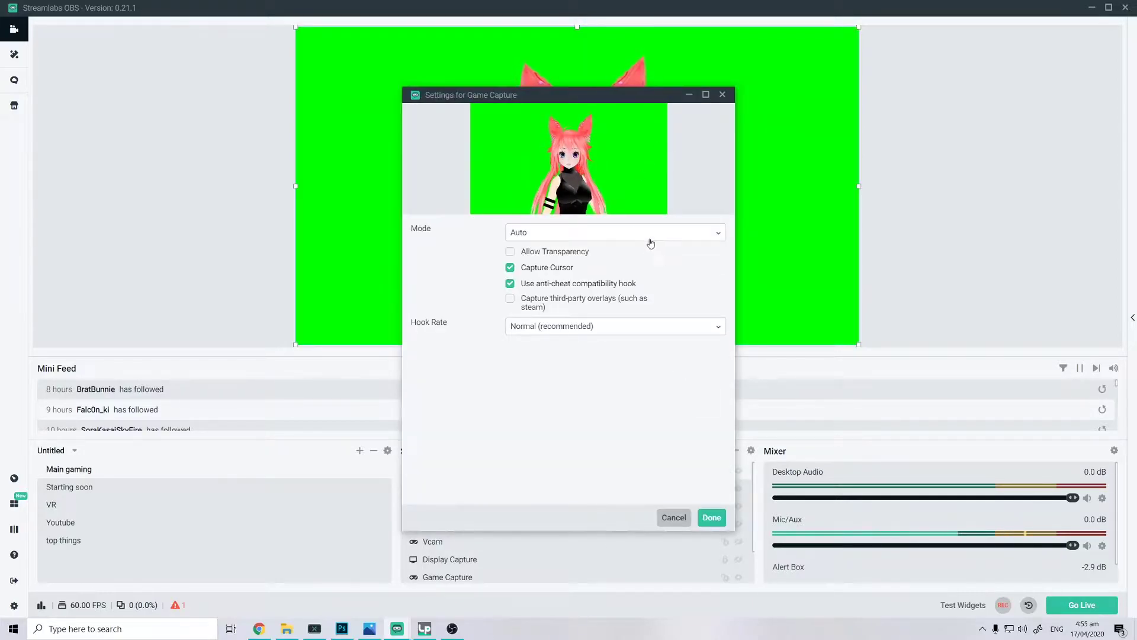
Close the Game Capture settings, shrink V cam test and move it to the canvas's lower right.
left_click(722, 94)
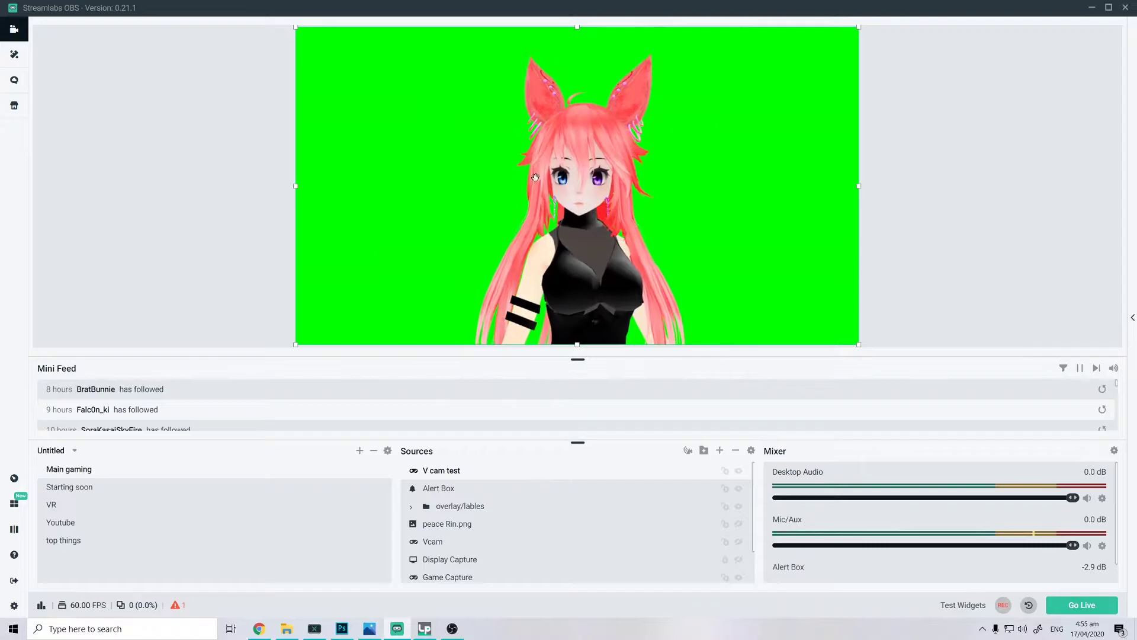
mouse_move(295, 27)
left_mouse_down()
mouse_move(464, 122)
mouse_move(300, 25)
left_mouse_up()
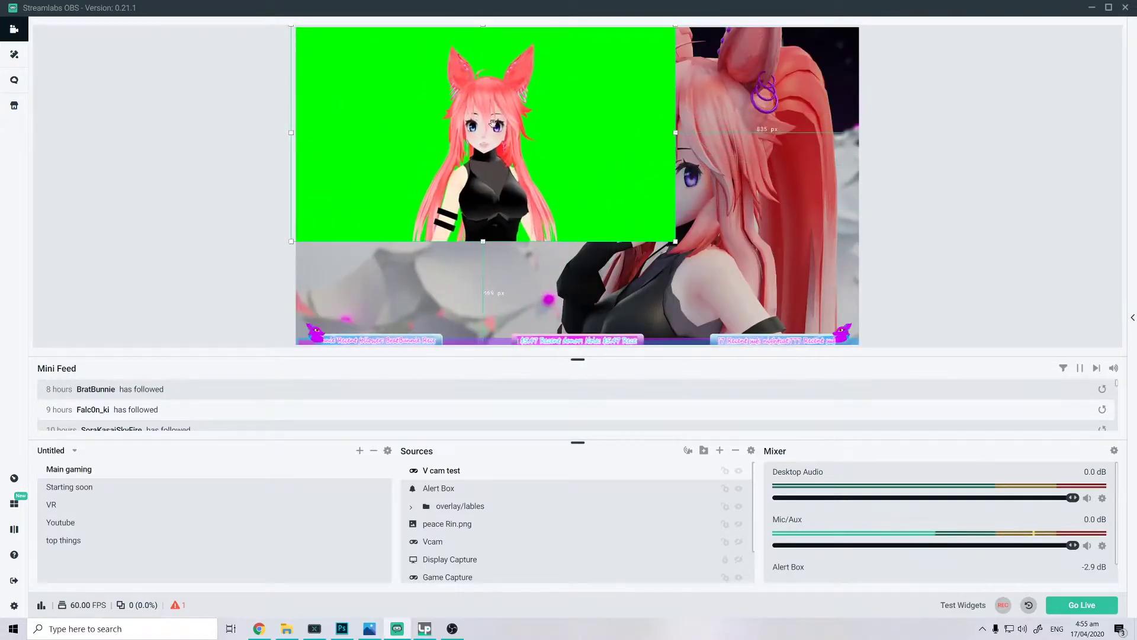
left_click_drag(494, 126, 772, 217)
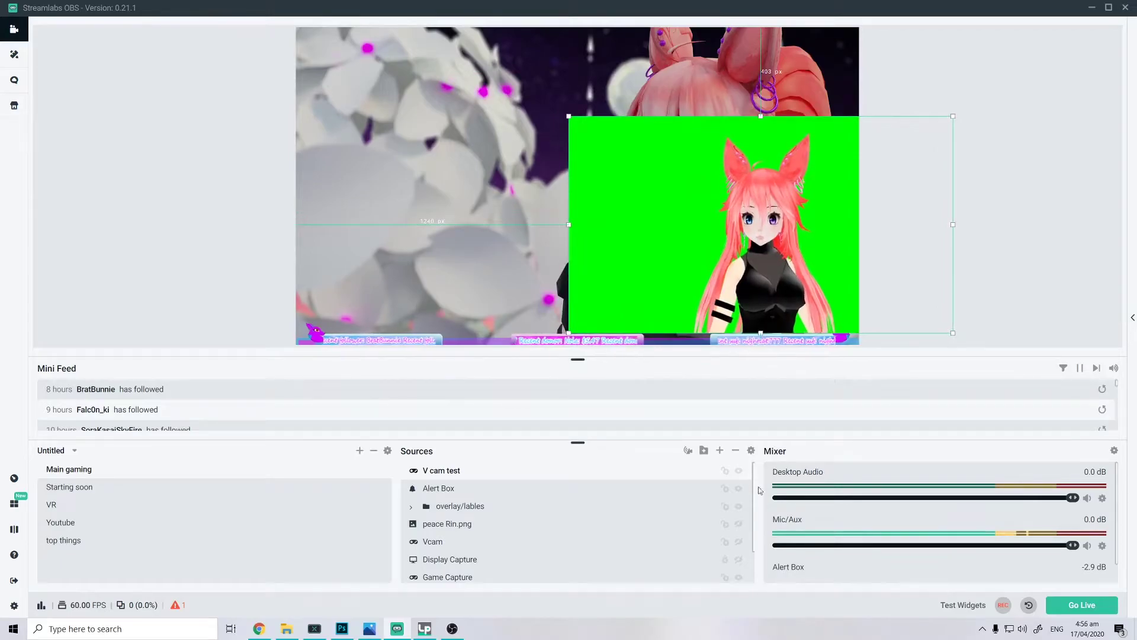
right_click(450, 476)
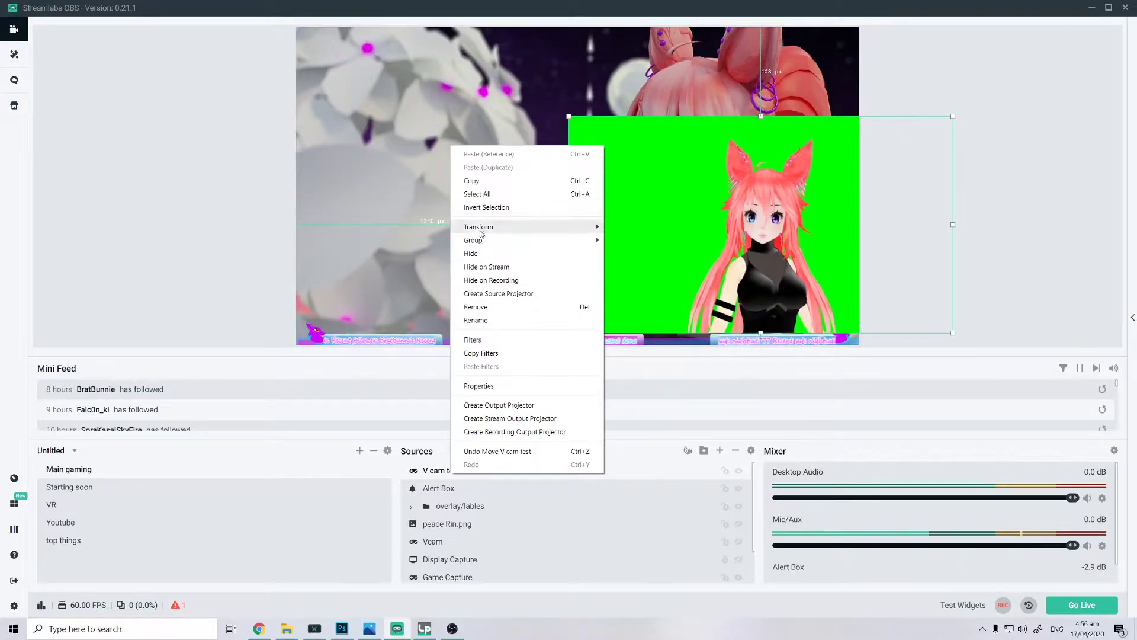
Add a Color Key filter to the V cam test source.
left_click(474, 339)
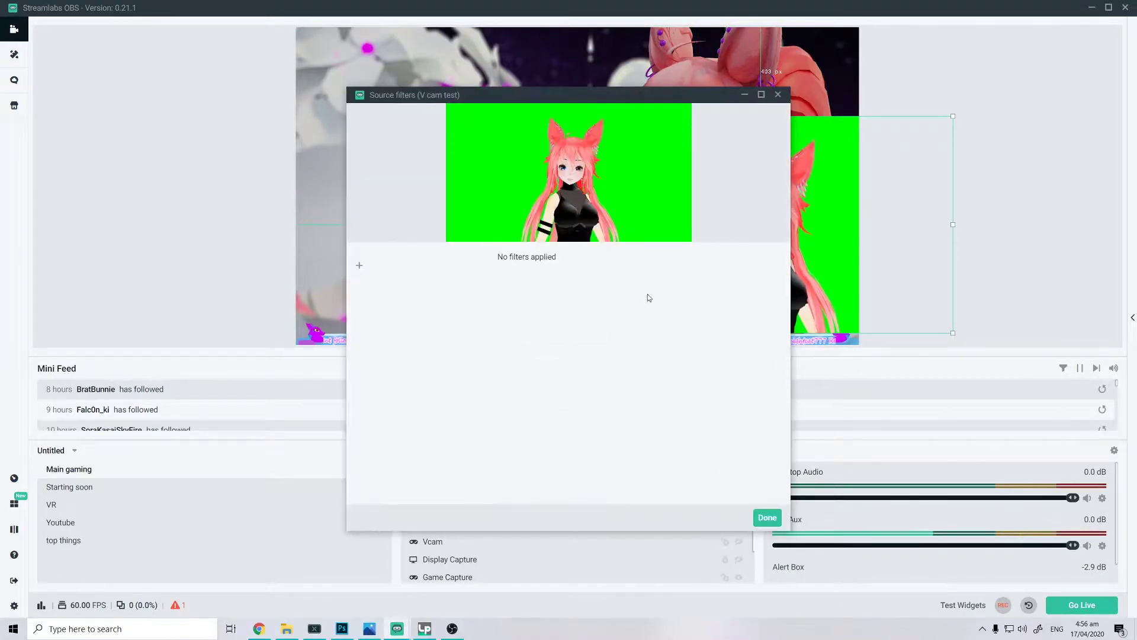
left_click(360, 267)
left_click(474, 255)
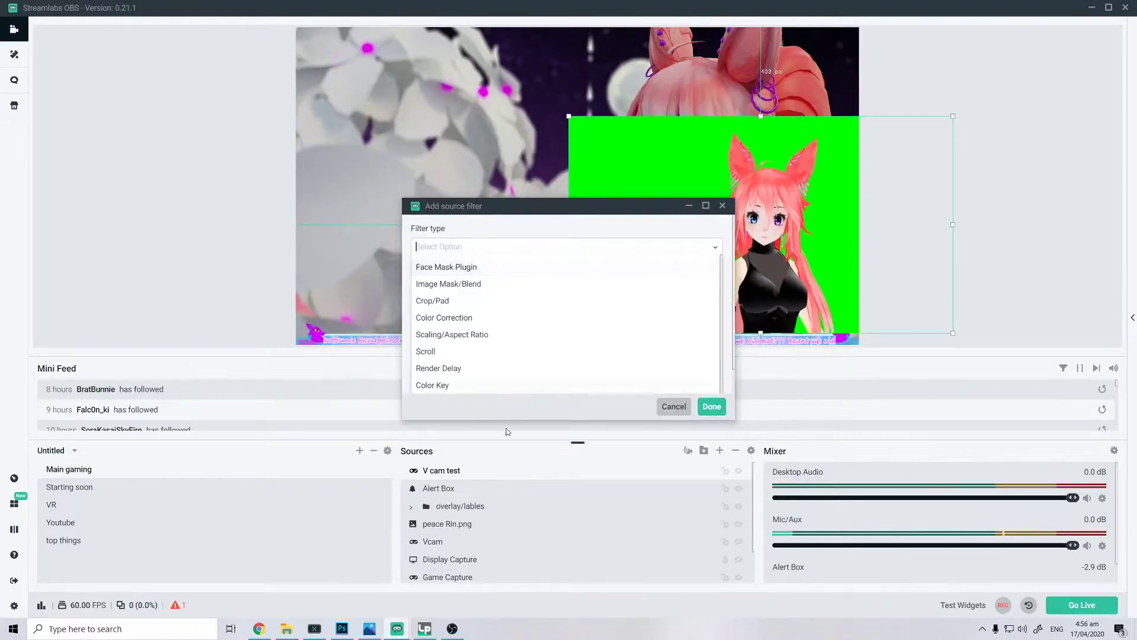
scroll(469, 353, "down", 2)
left_click(451, 336)
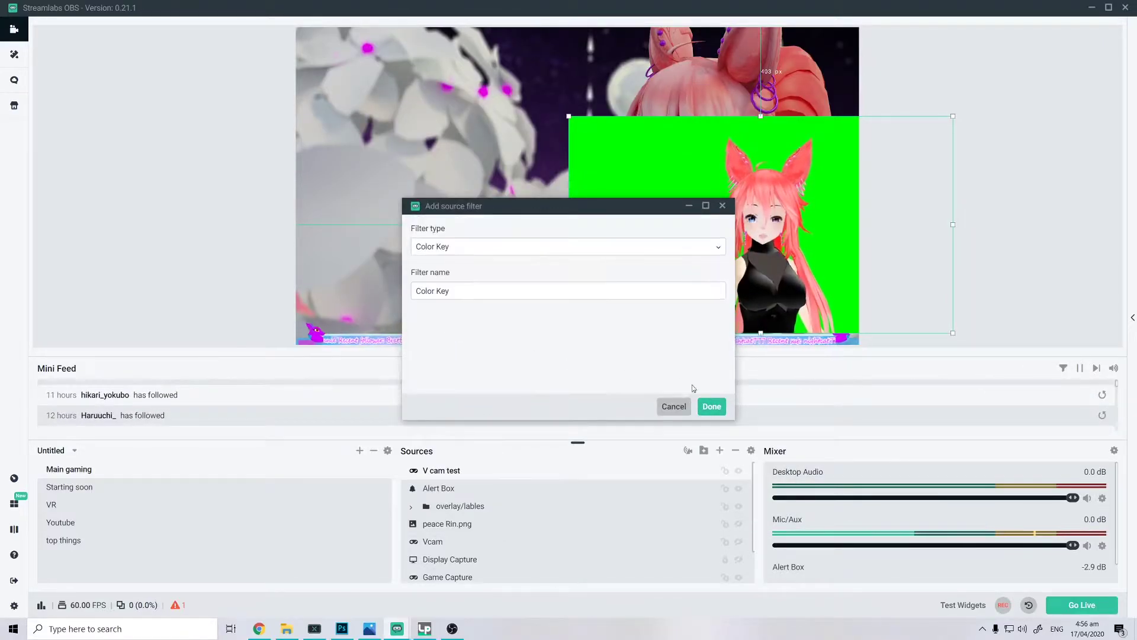
left_click(712, 406)
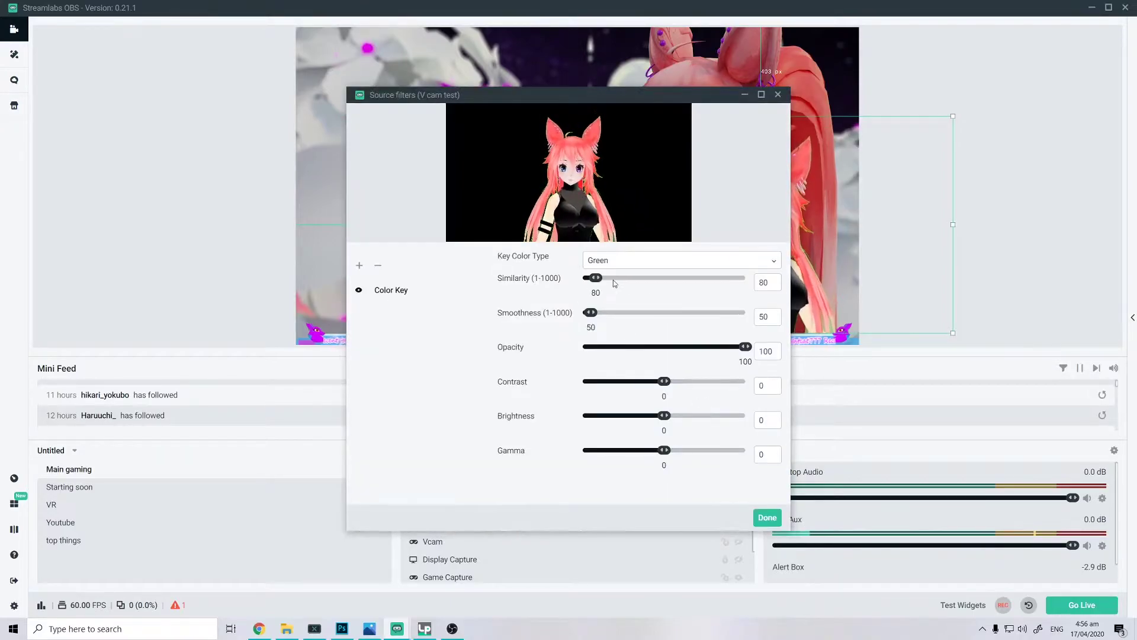
Adjust the Color Key similarity to 746 so the green background is removed.
left_click_drag(587, 96, 324, 86)
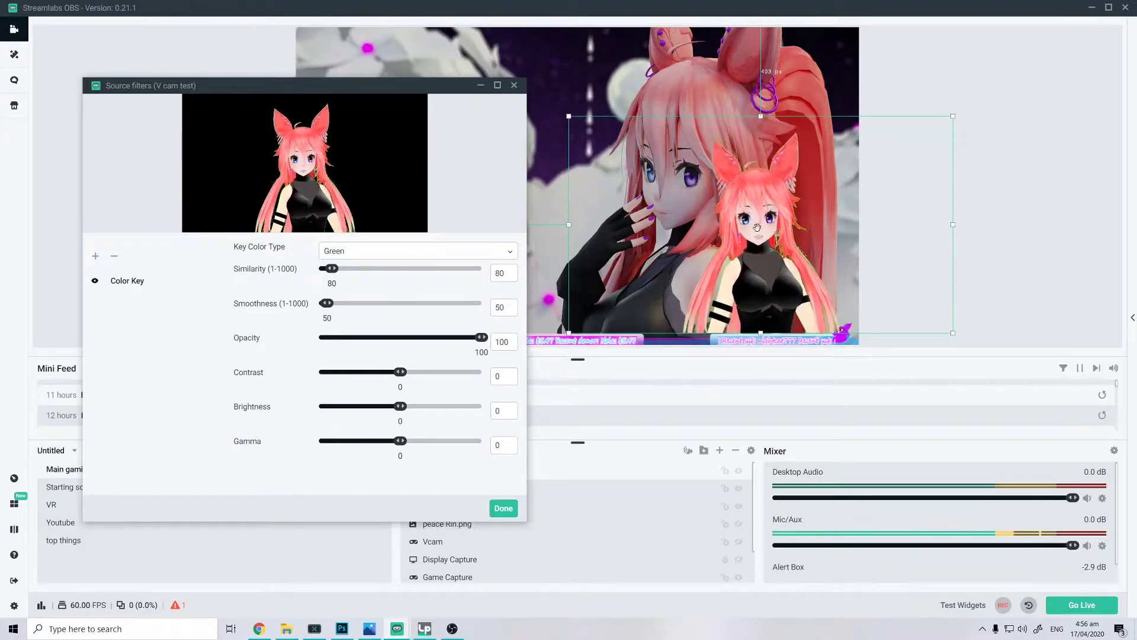
left_click_drag(341, 272, 418, 278)
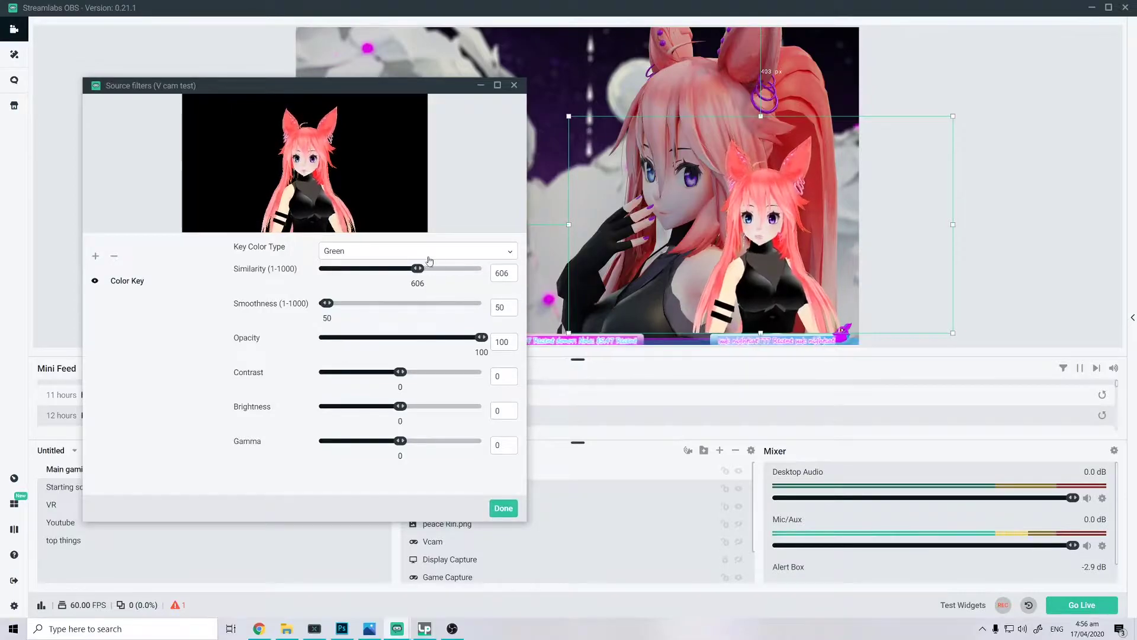
left_click_drag(415, 274, 483, 274)
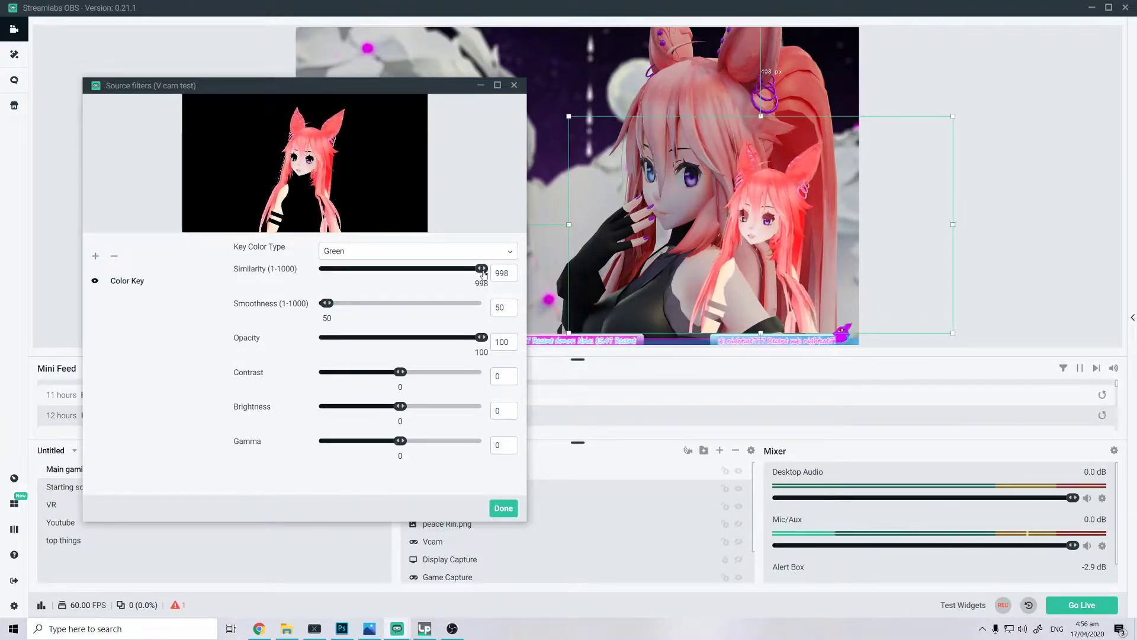
left_click_drag(483, 274, 441, 275)
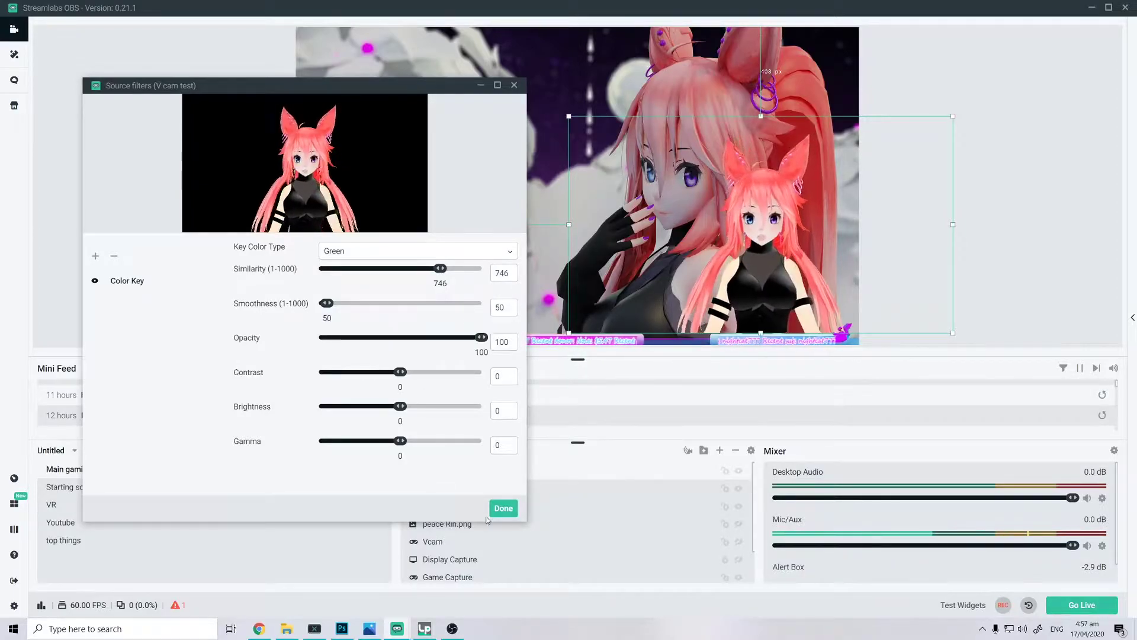
left_click(504, 509)
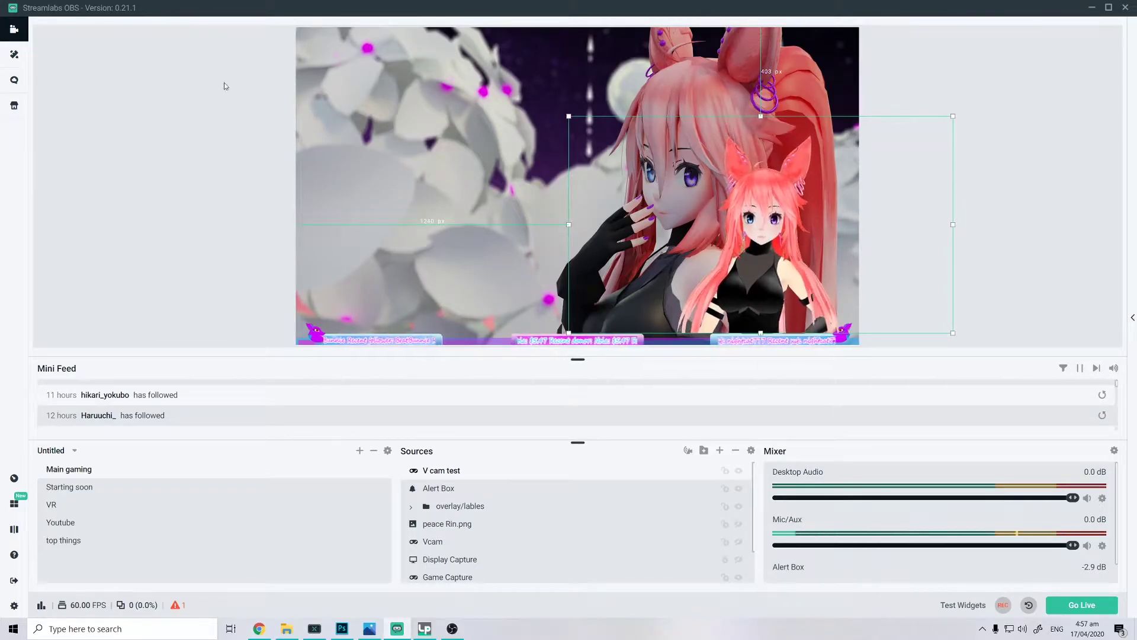
left_click(425, 496)
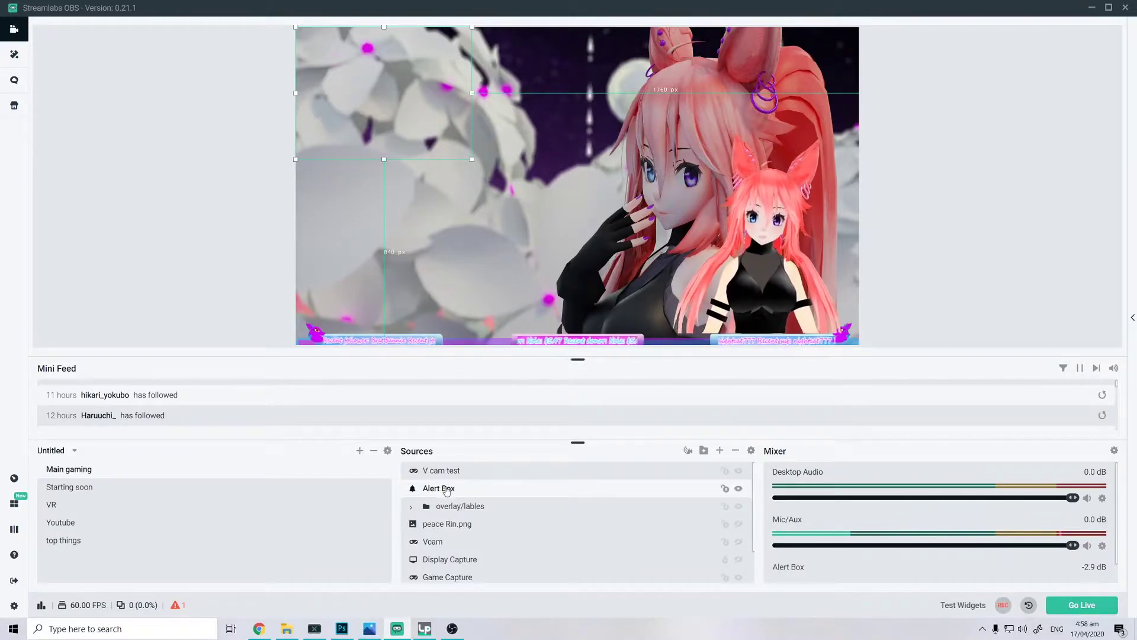
Select V cam test on the canvas and resize it.
scroll(455, 531, "down", 2)
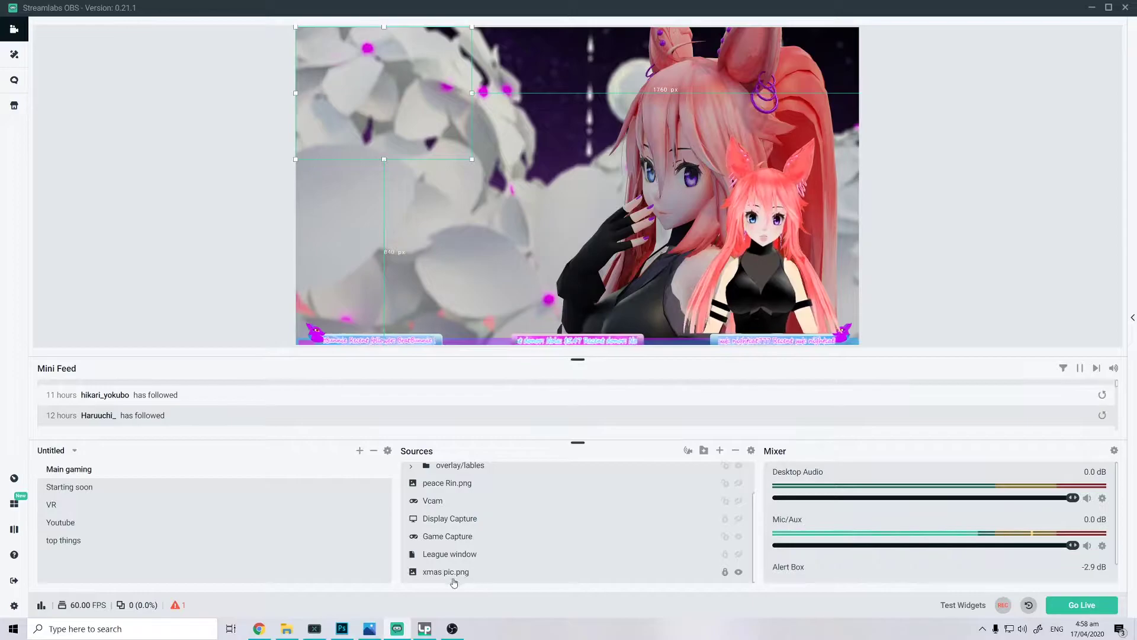
scroll(503, 531, "up", 2)
scroll(450, 569, "down", 2)
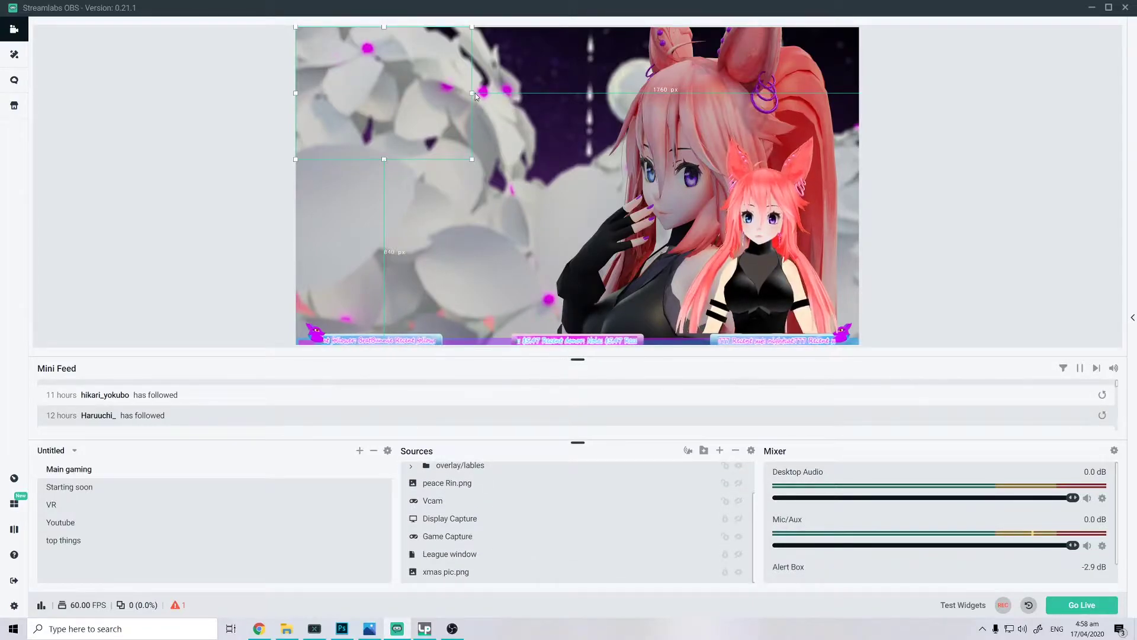
left_click(568, 120)
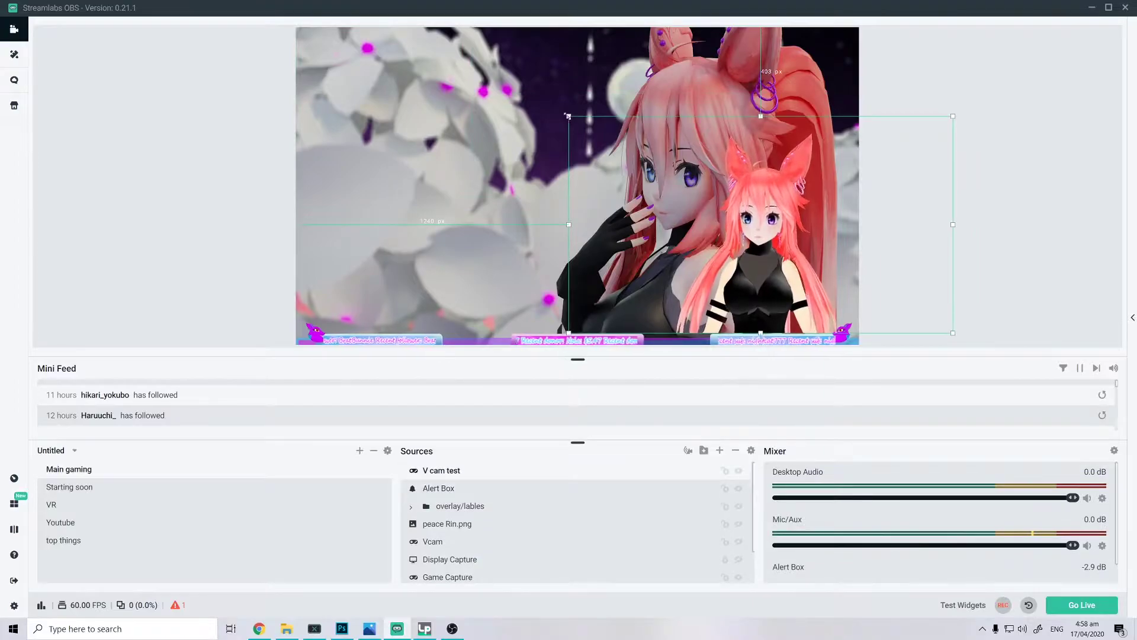
left_click_drag(568, 116, 559, 144)
Nudge the VTuber character slightly left and select the Alert Box source.
scroll(406, 581, "down", 2)
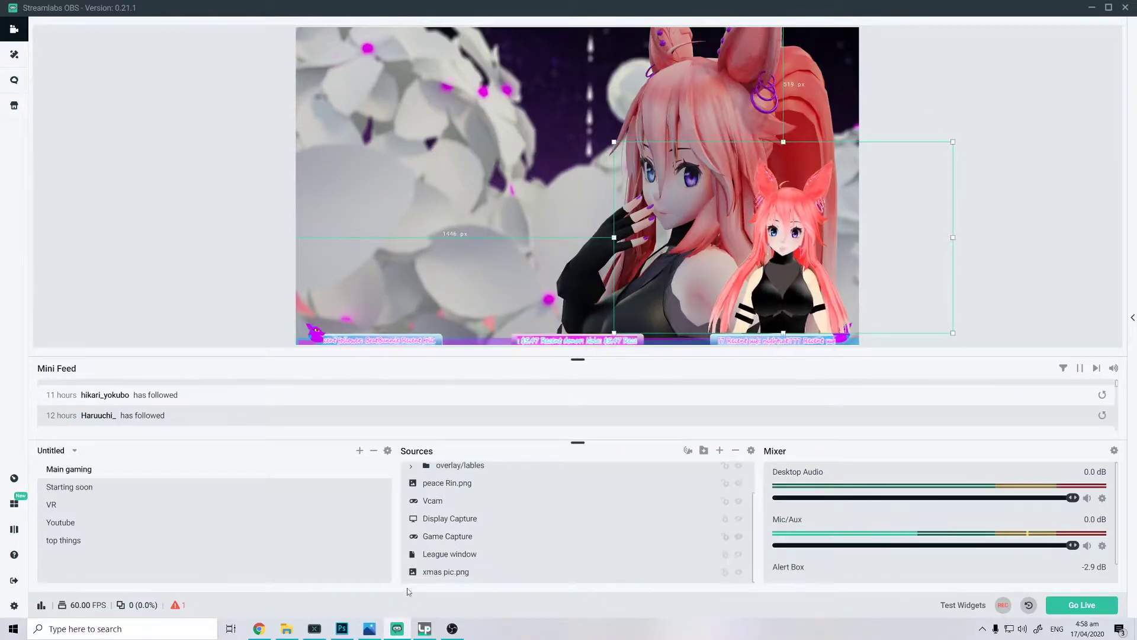
left_click_drag(766, 275, 767, 272)
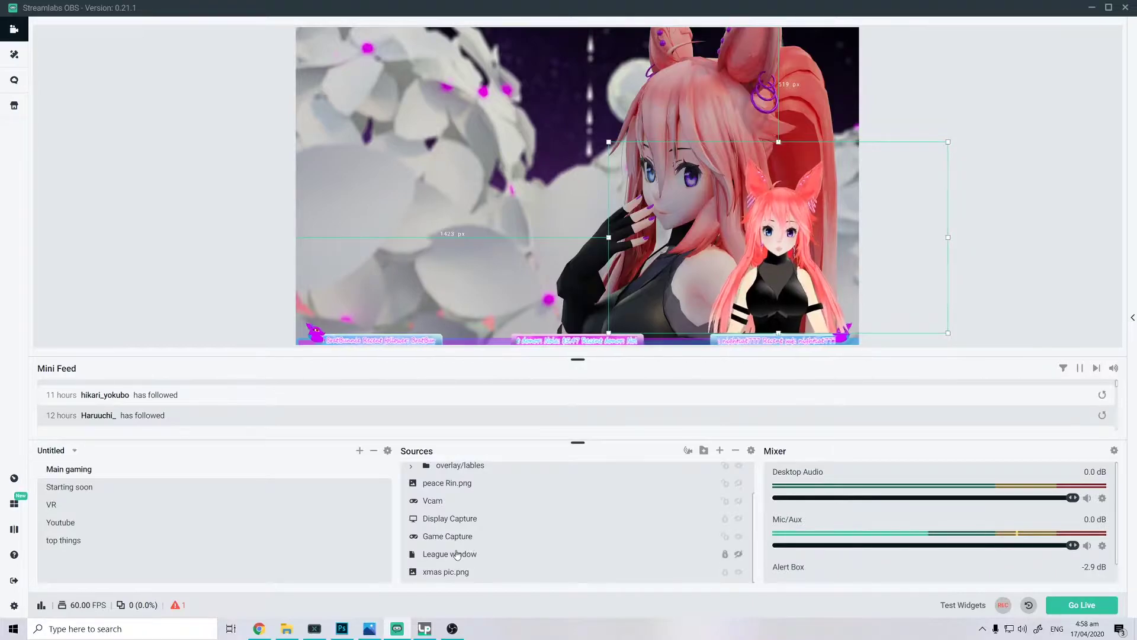
scroll(466, 537, "up", 2)
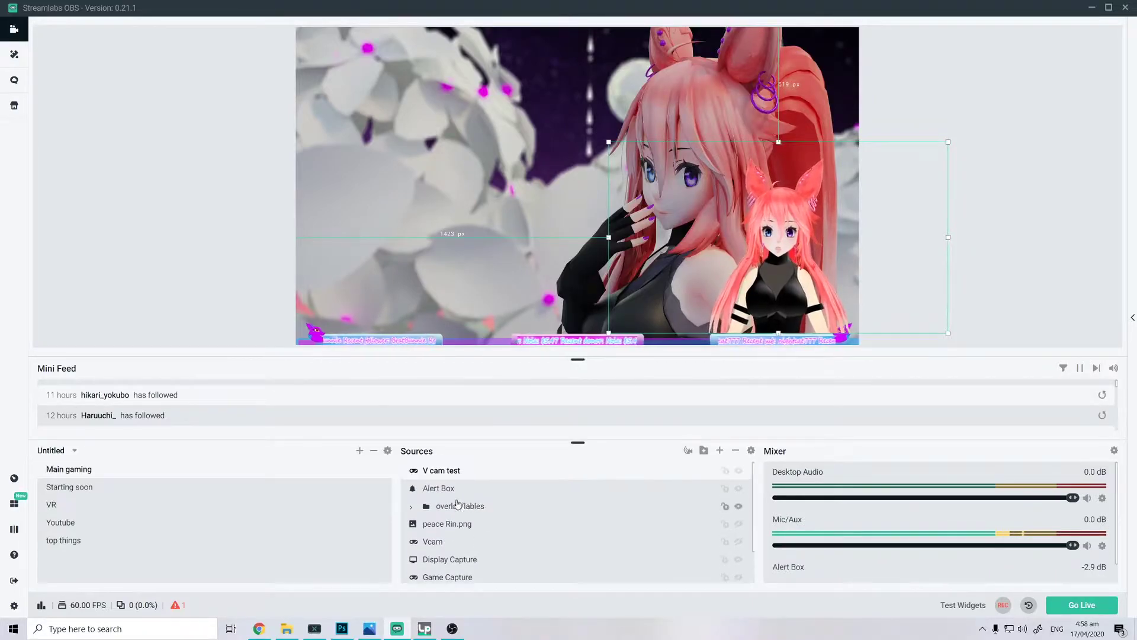
left_click(421, 487)
Open the Alert Box widget's properties and move the settings window left.
right_click(444, 486)
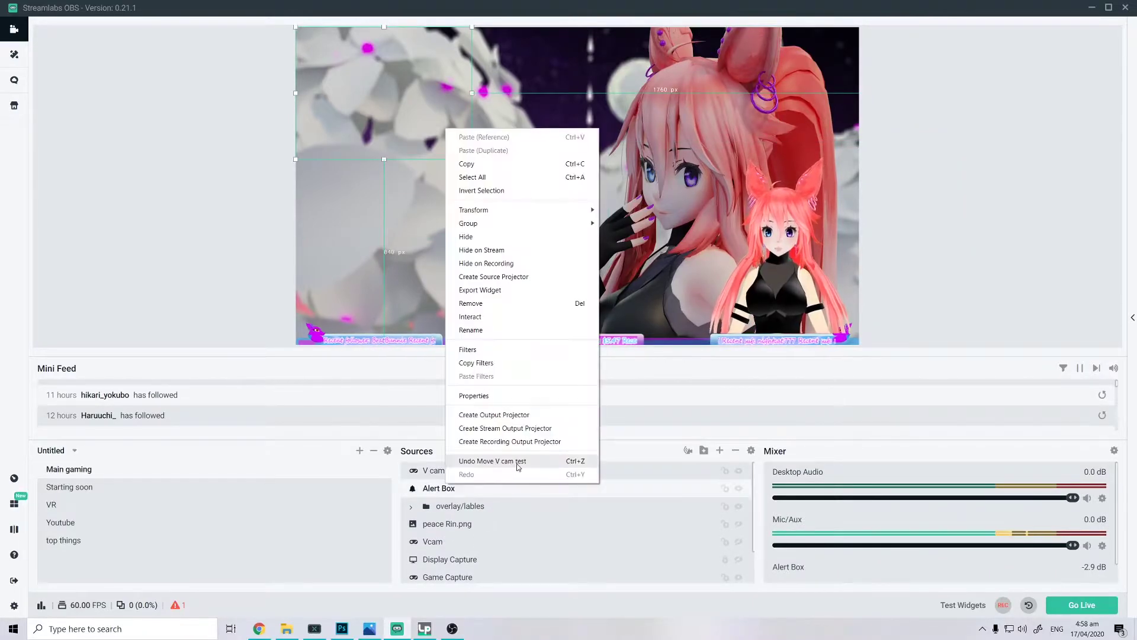
left_click(482, 396)
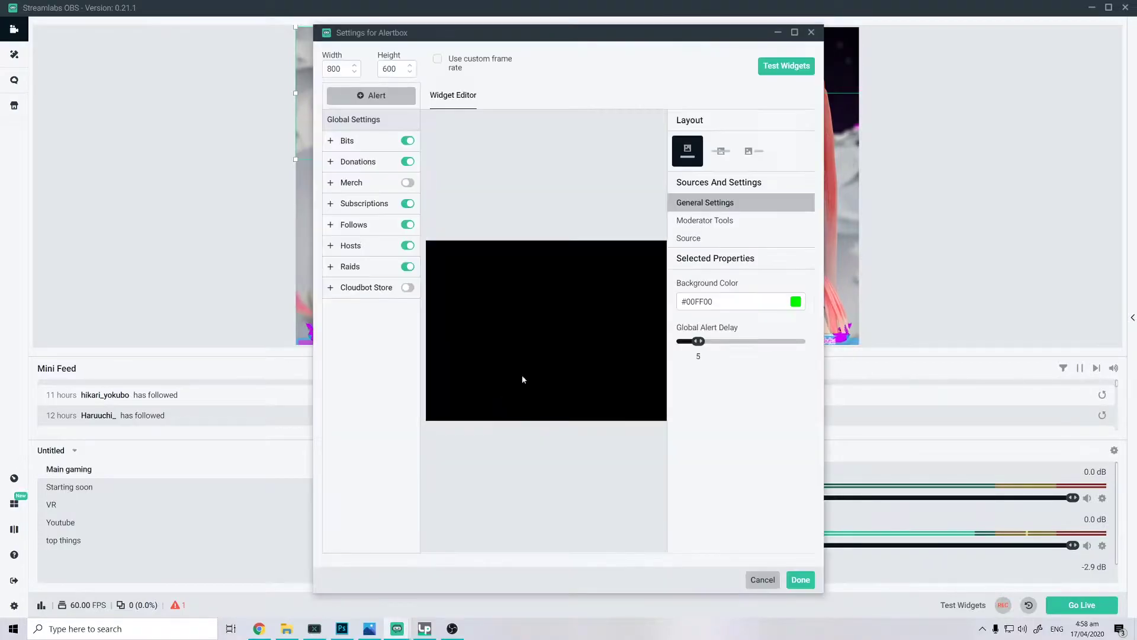
left_click_drag(699, 32, 407, 41)
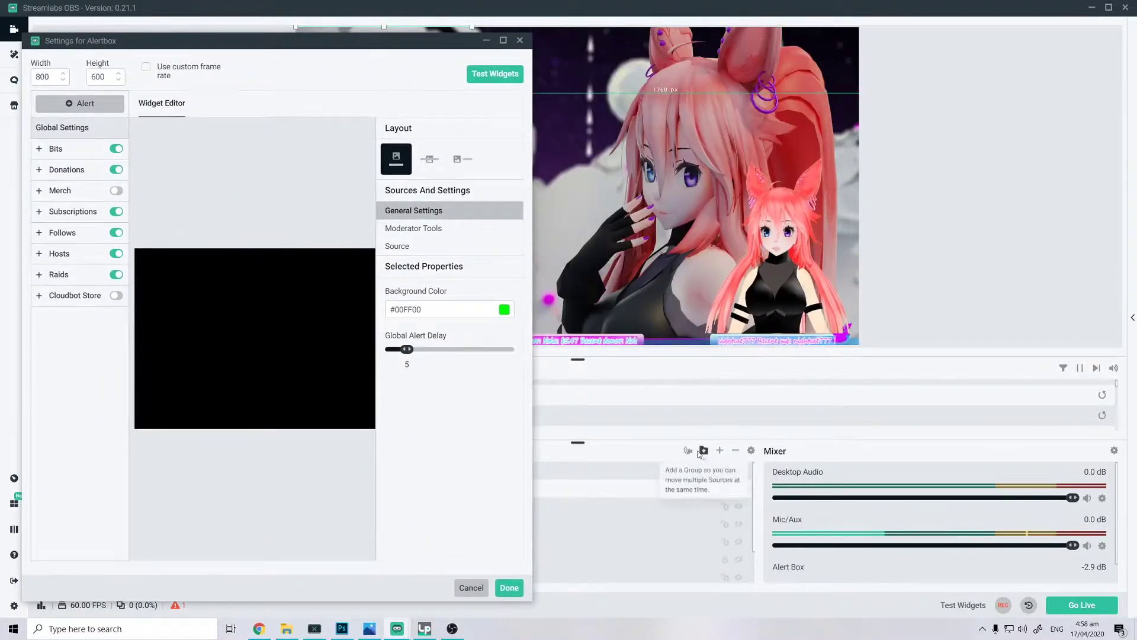
left_click(721, 452)
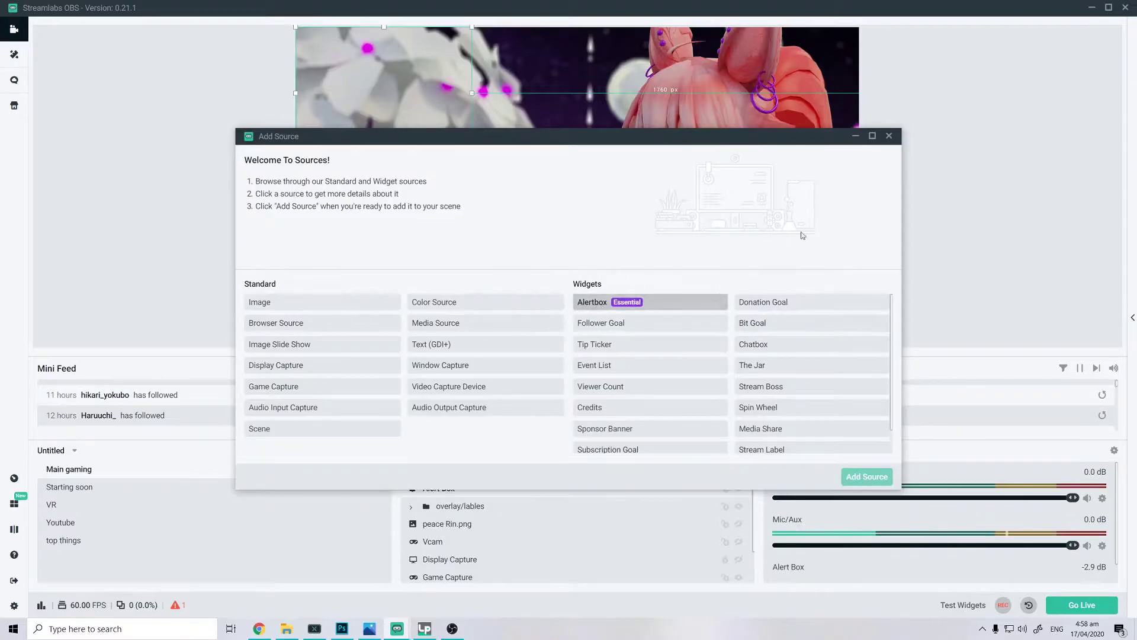
left_click(891, 137)
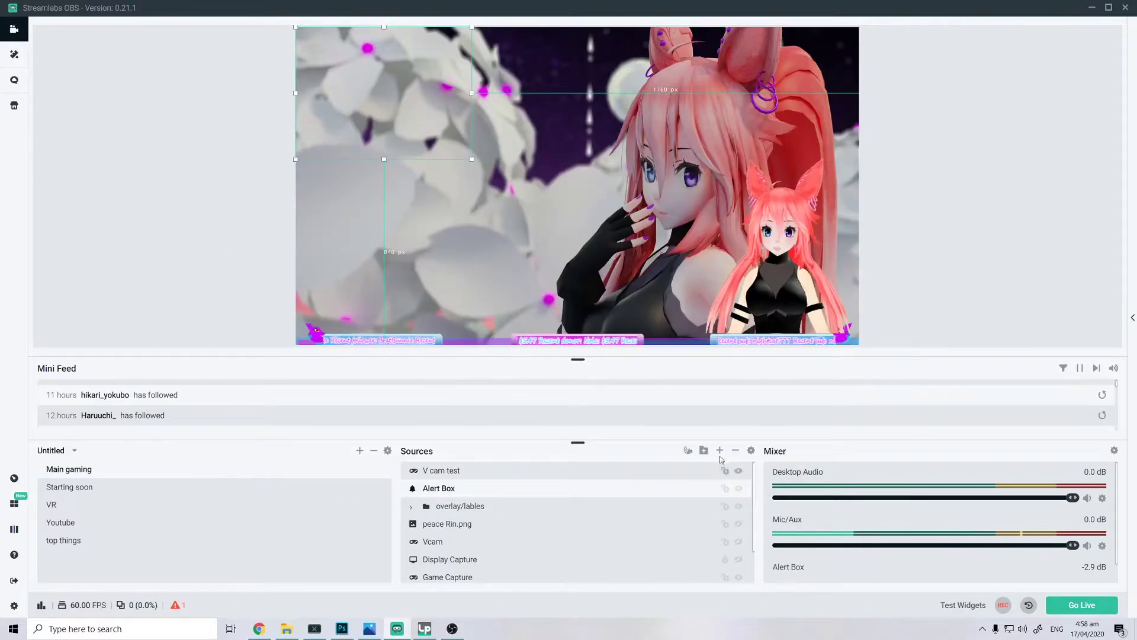
right_click(483, 479)
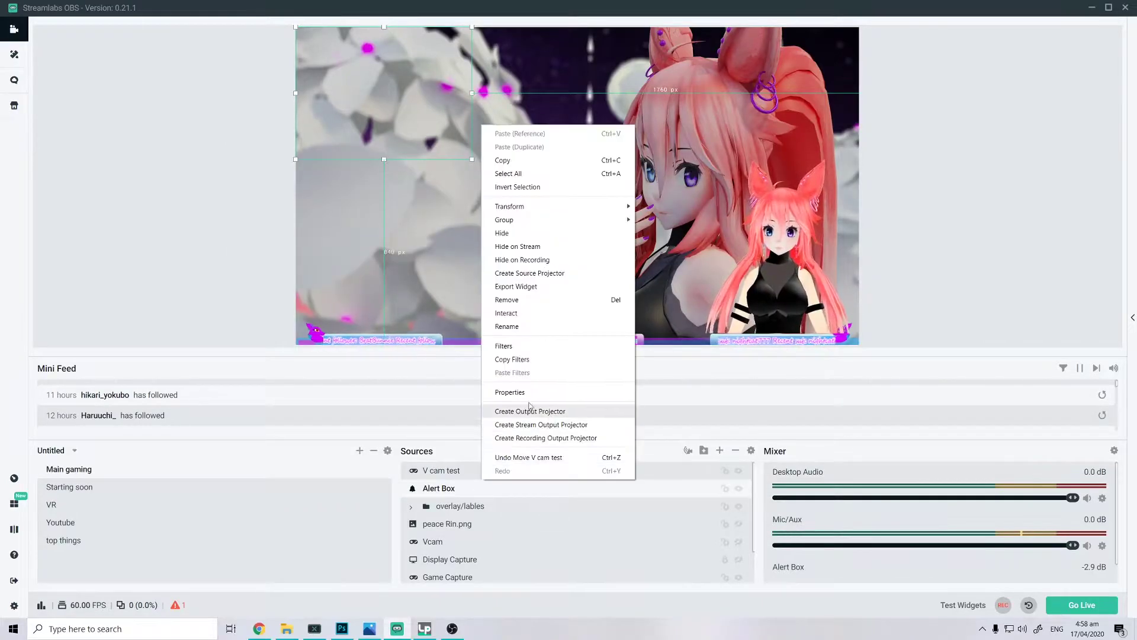
left_click(523, 393)
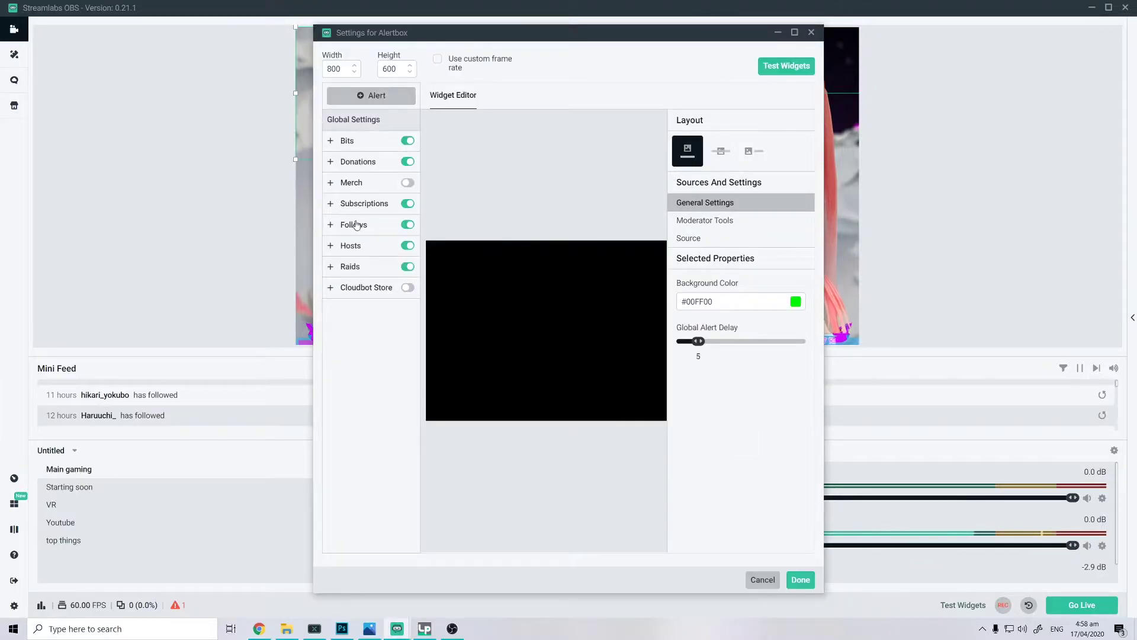
Expand Follows and review its media image, sound and volume 50 in the Media Gallery.
left_click(356, 224)
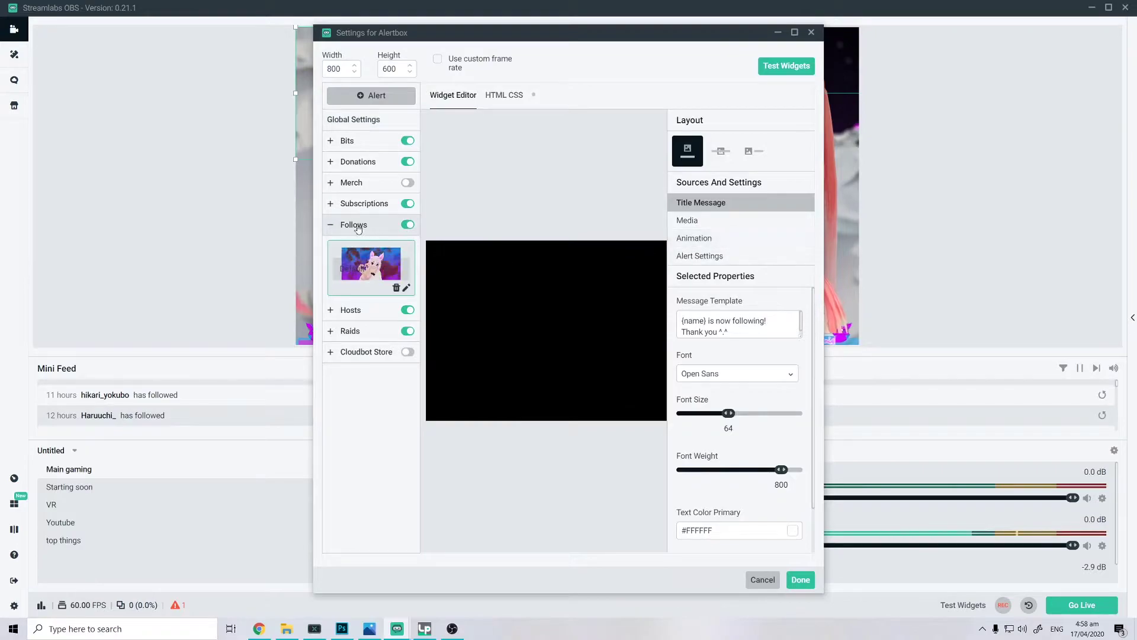
left_click(694, 238)
left_click(707, 226)
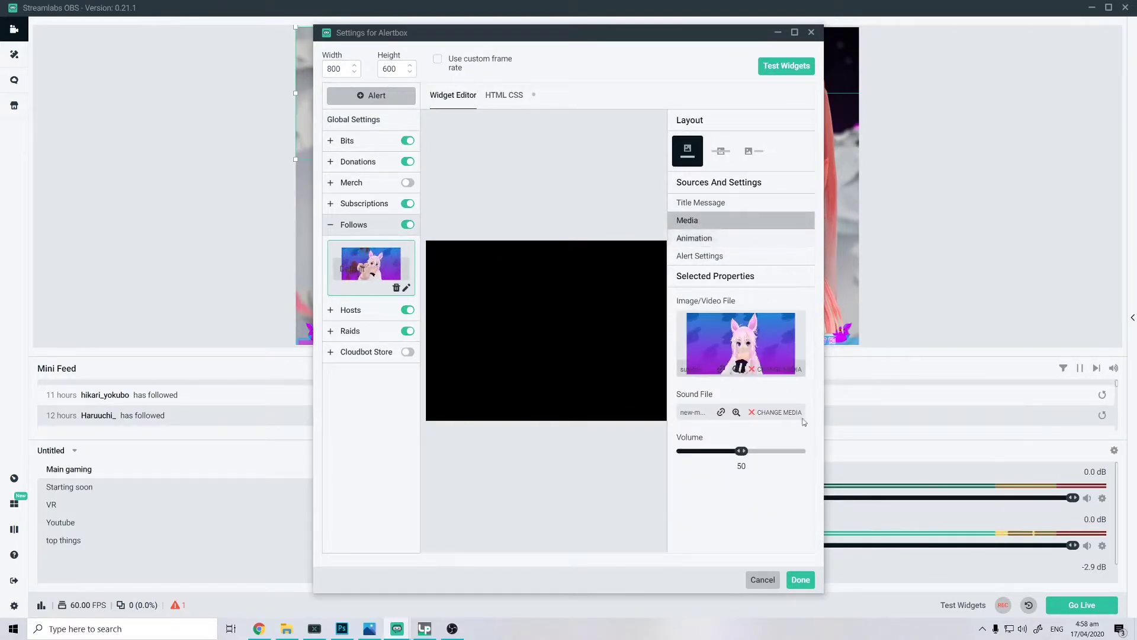
left_click(779, 369)
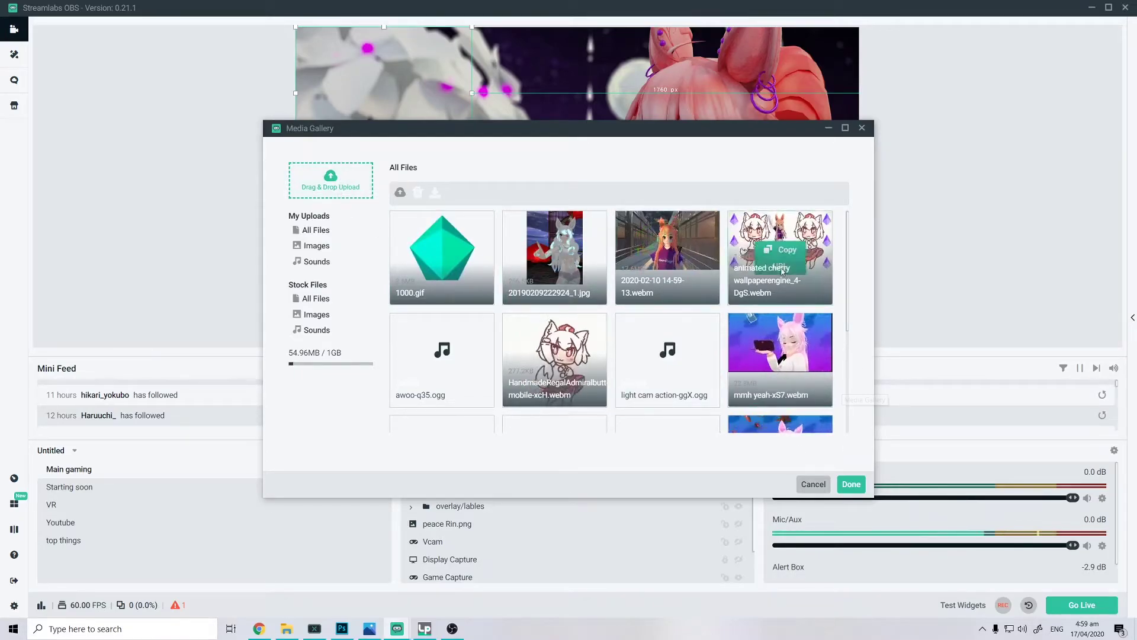
left_click(862, 129)
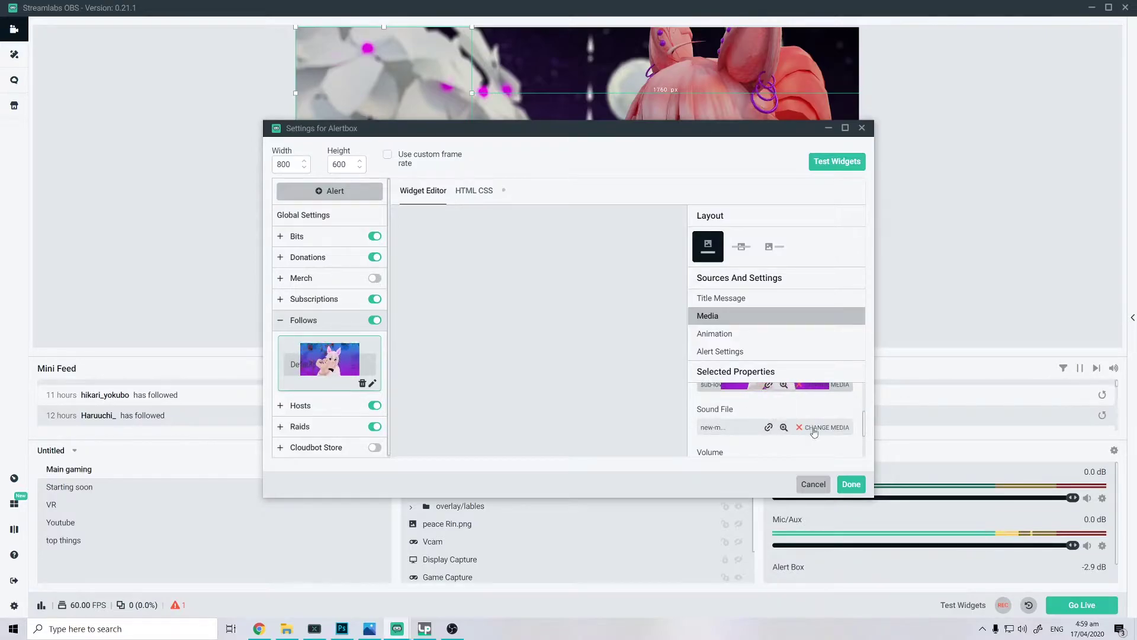
scroll(818, 428, "up", 2)
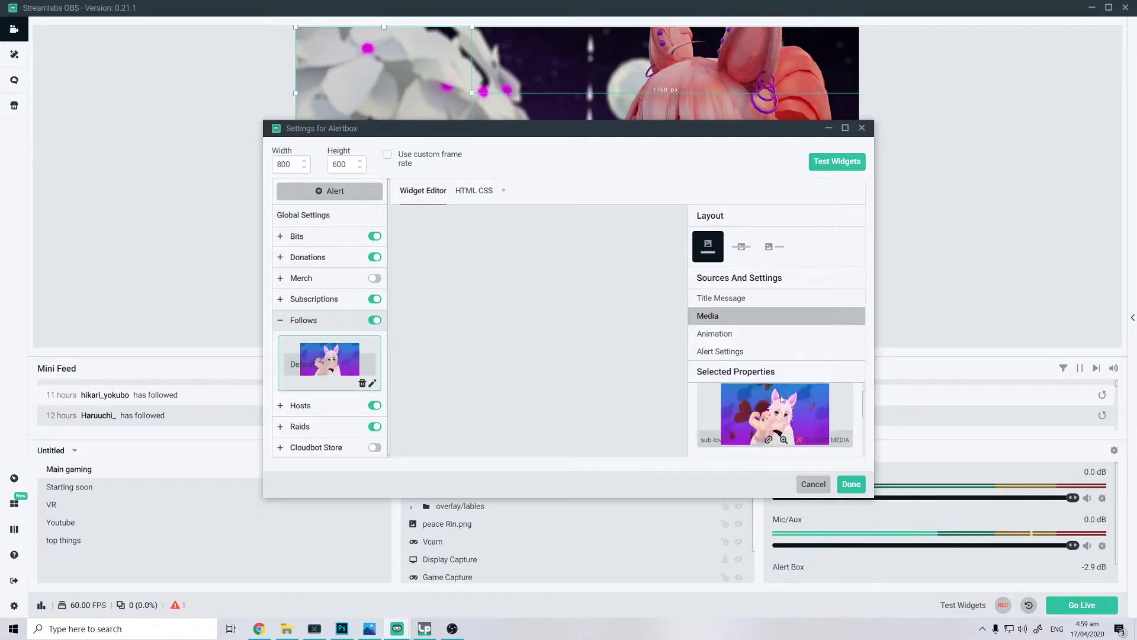
scroll(832, 447, "down", 3)
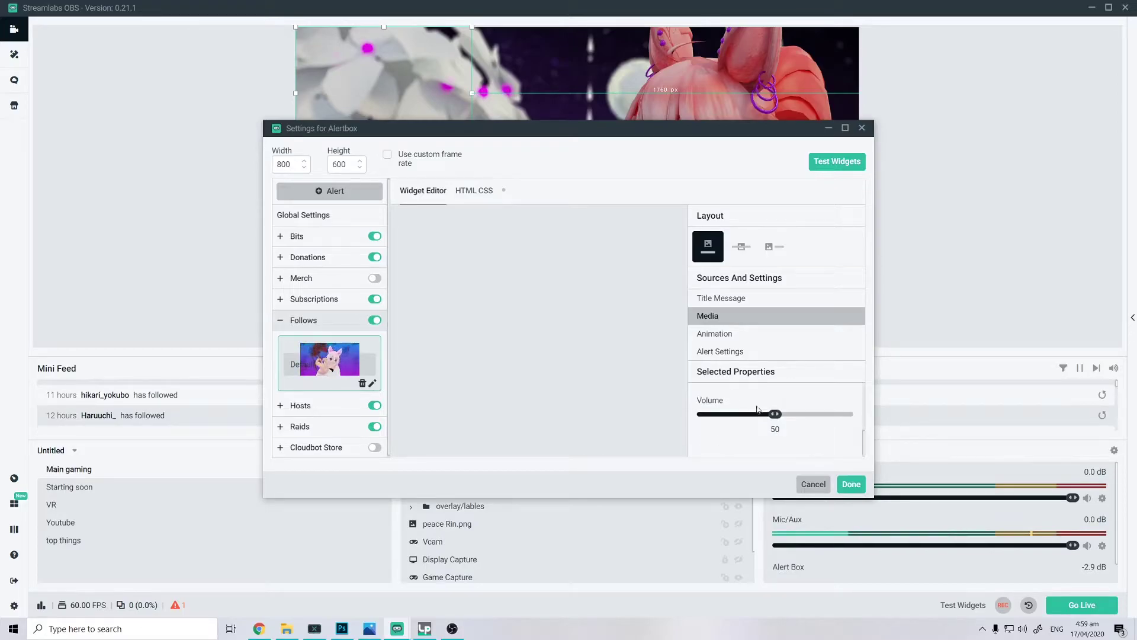
scroll(722, 426, "up", 1)
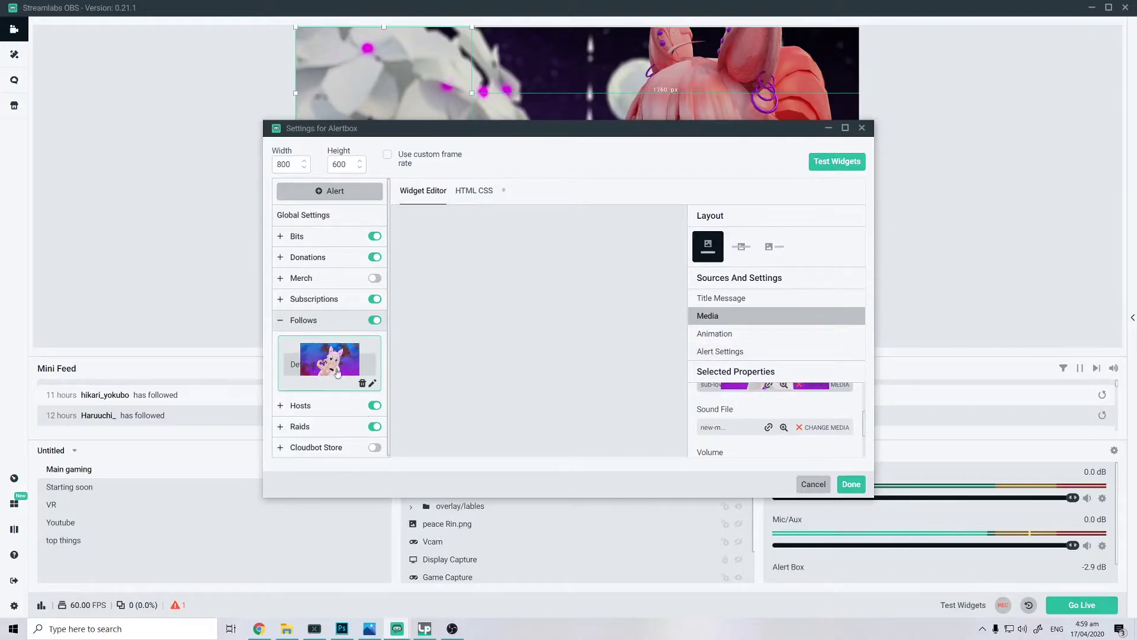
Run a test Follow alert, moving the settings window aside to watch it play.
left_click(835, 164)
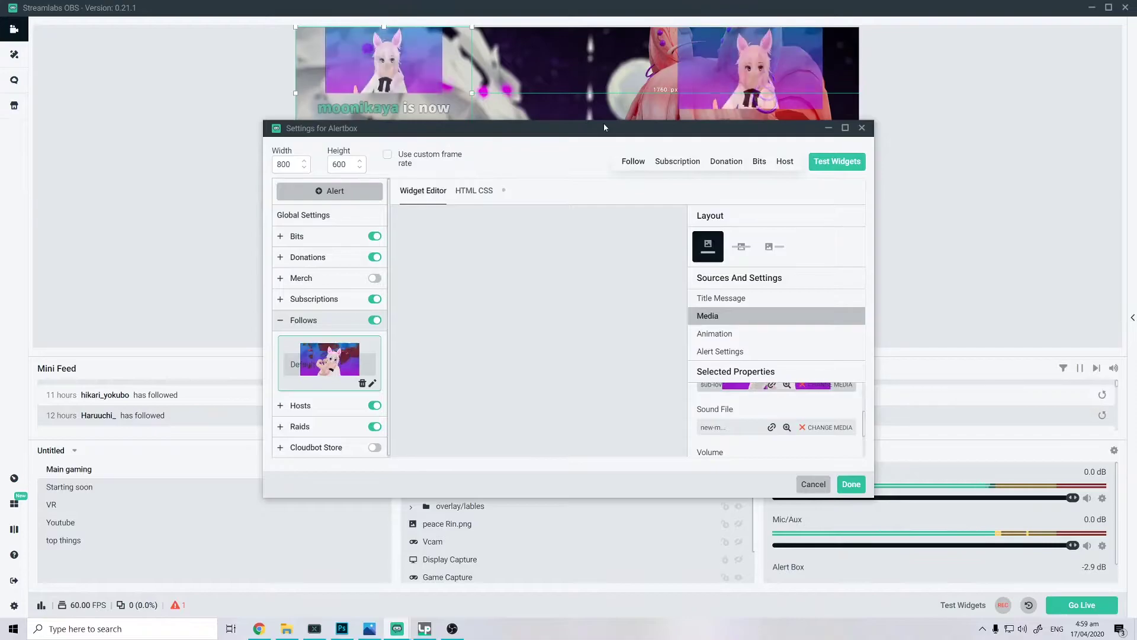
left_click_drag(603, 123, 703, 297)
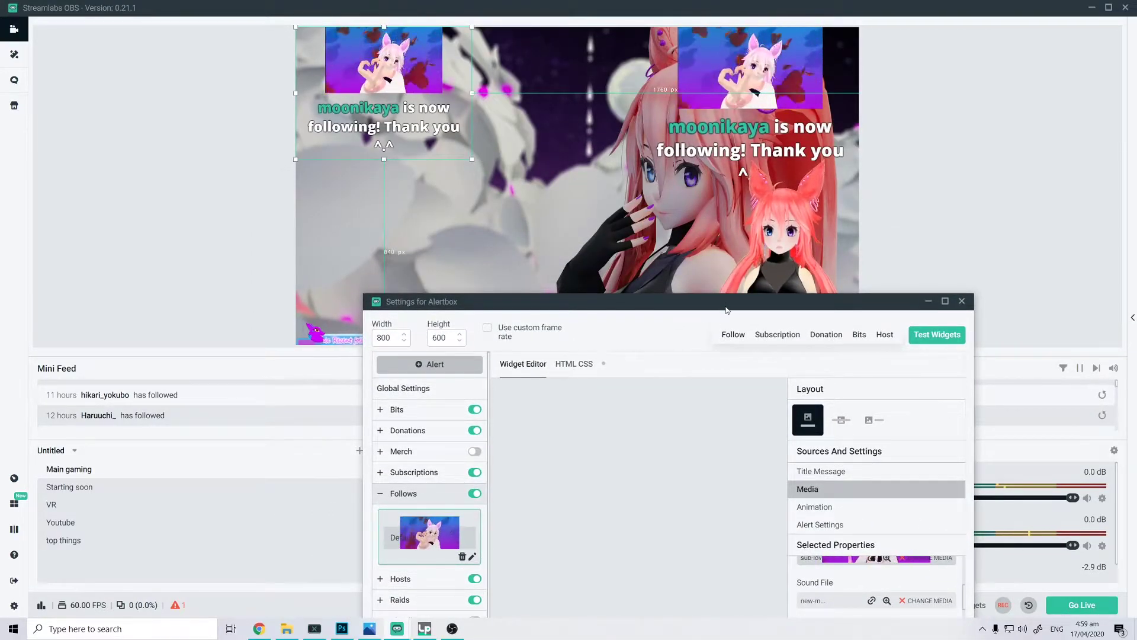
left_click_drag(725, 305, 633, 119)
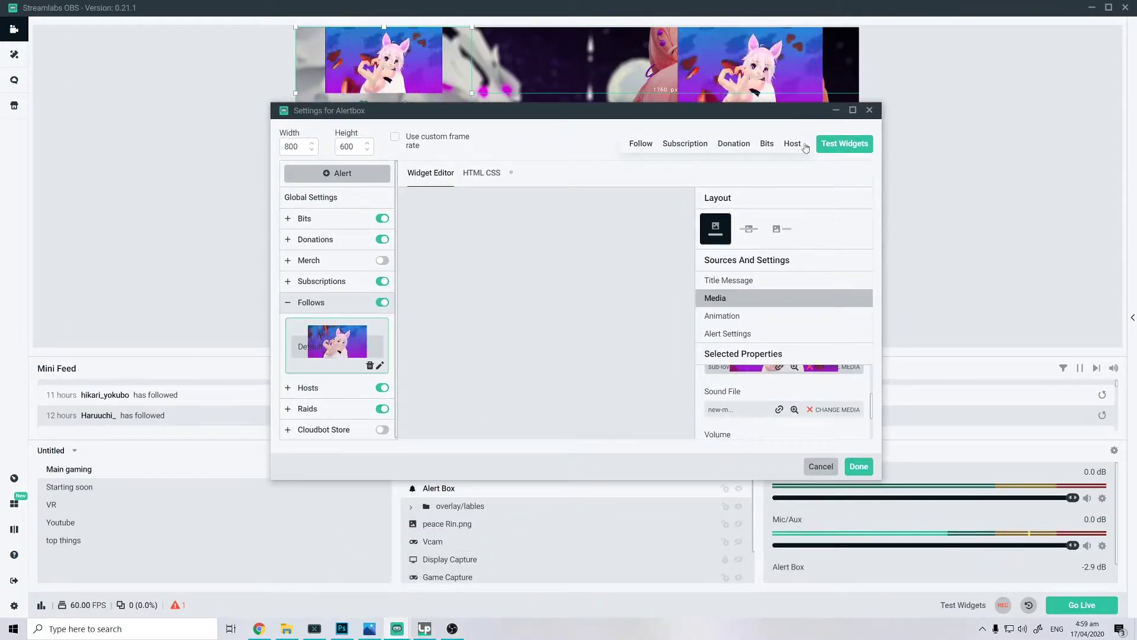
Close Alertbox settings, expand overlay/lables, and select overlay 2.png and follower.
left_click(835, 110)
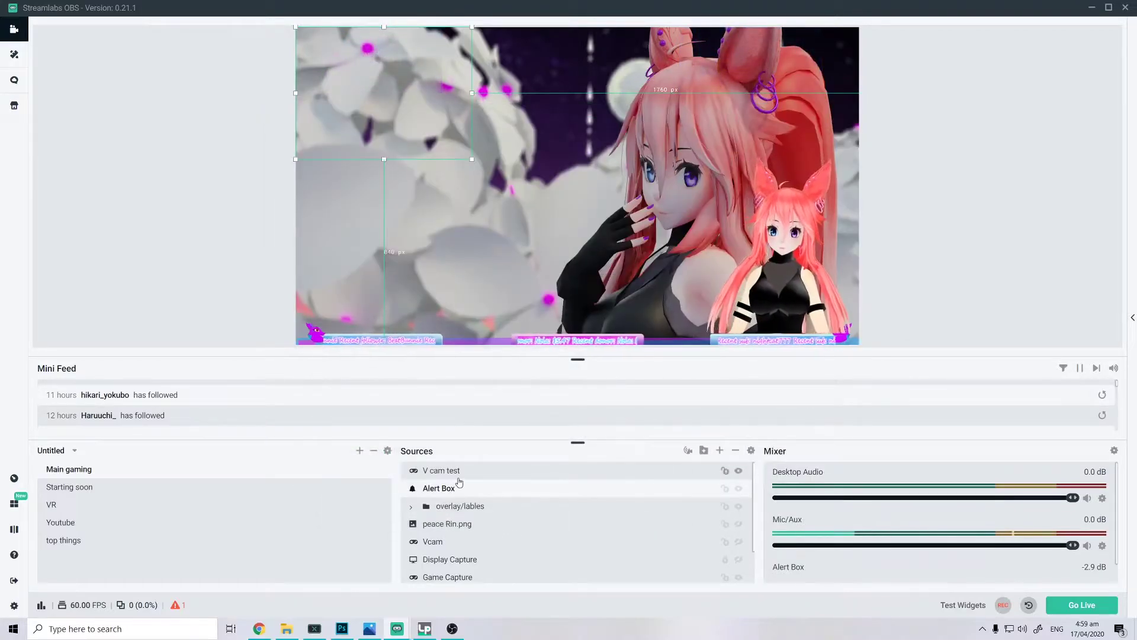
left_click(474, 507)
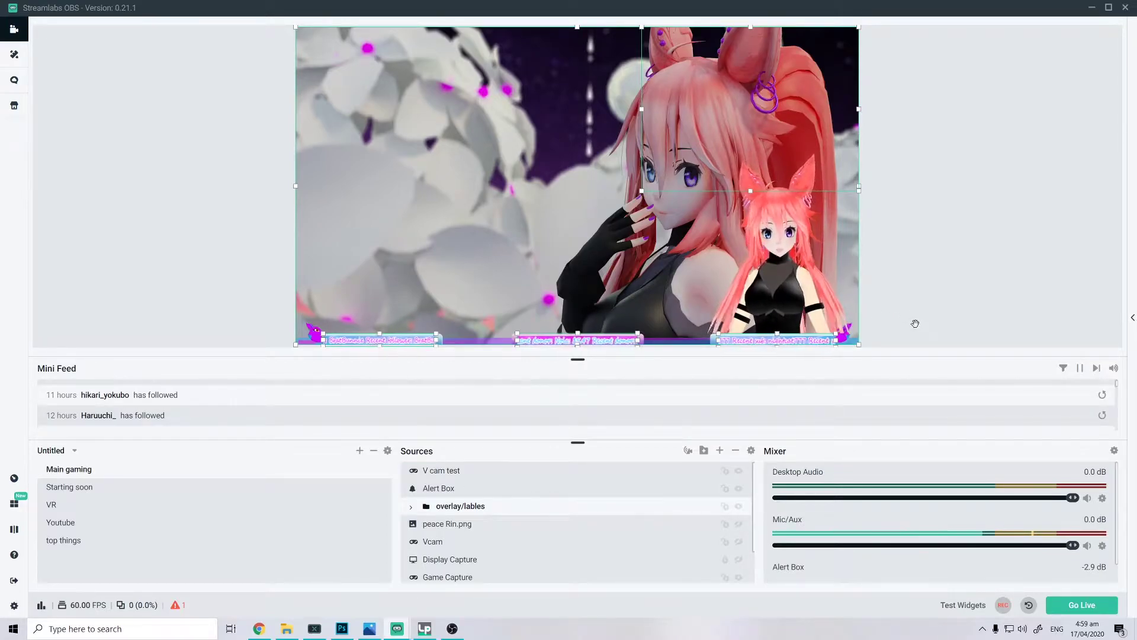
left_click(412, 507)
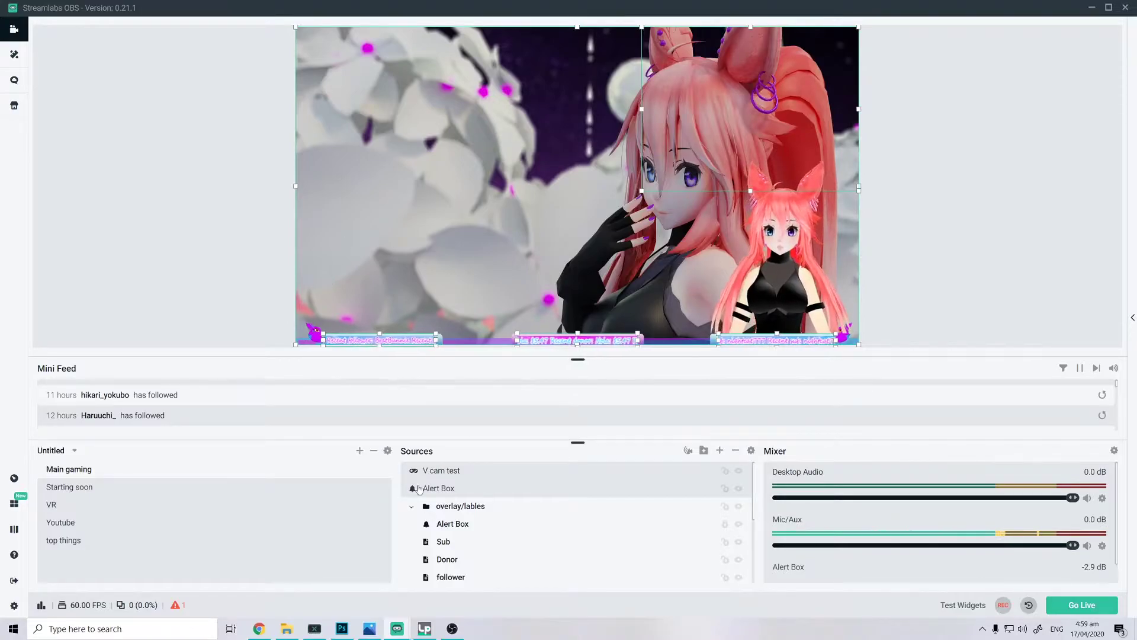
scroll(453, 530, "down", 2)
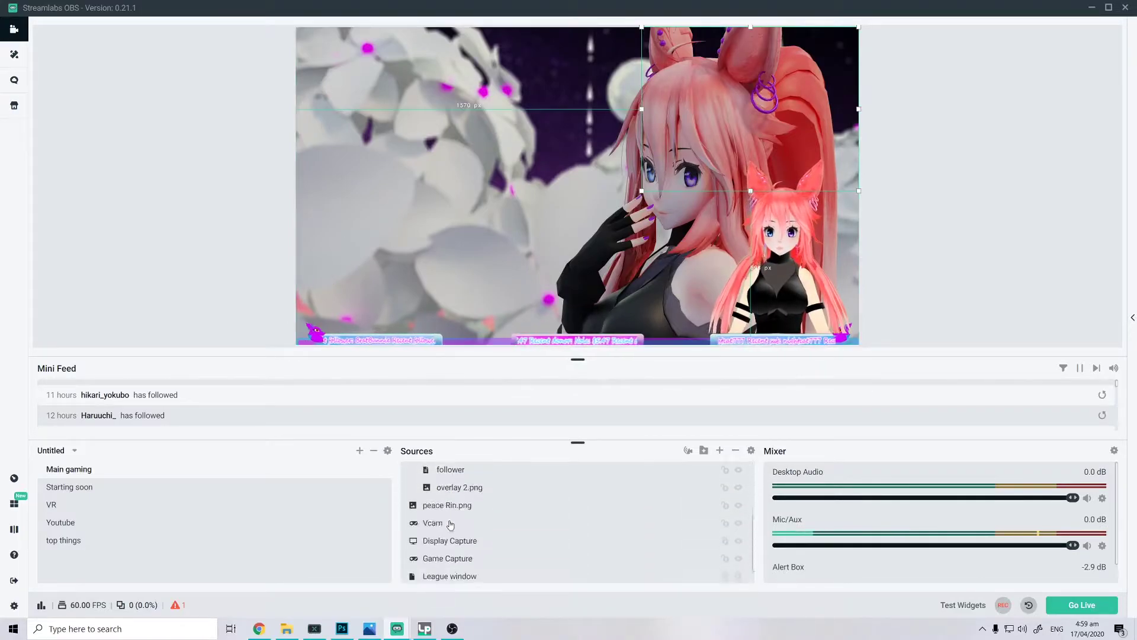
scroll(459, 537, "up", 1)
left_click(468, 540)
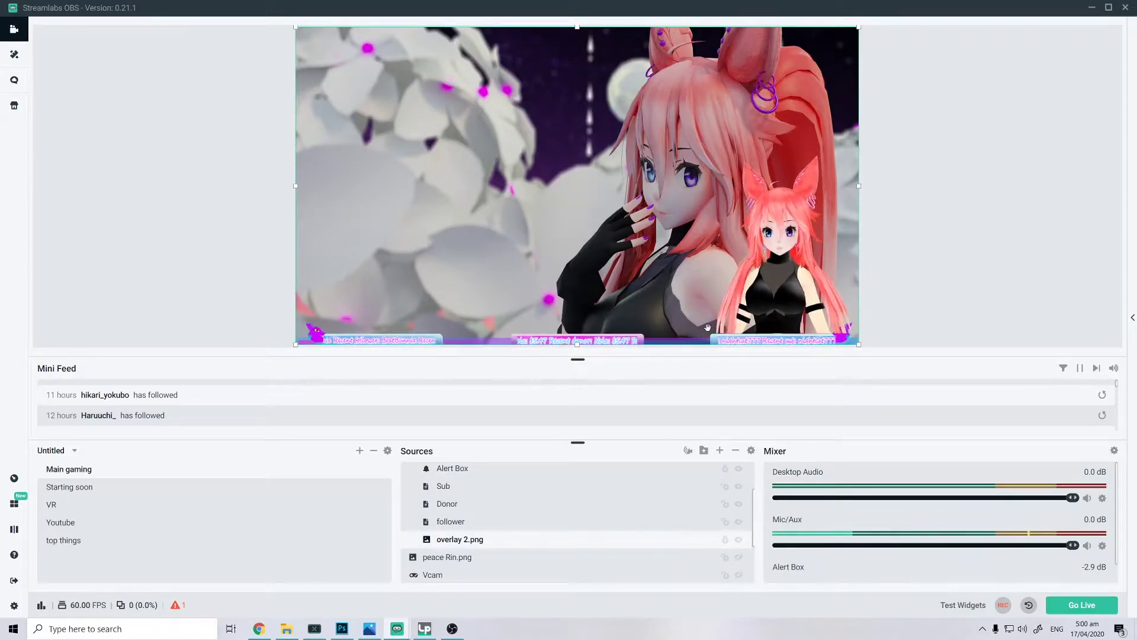
left_click(461, 520)
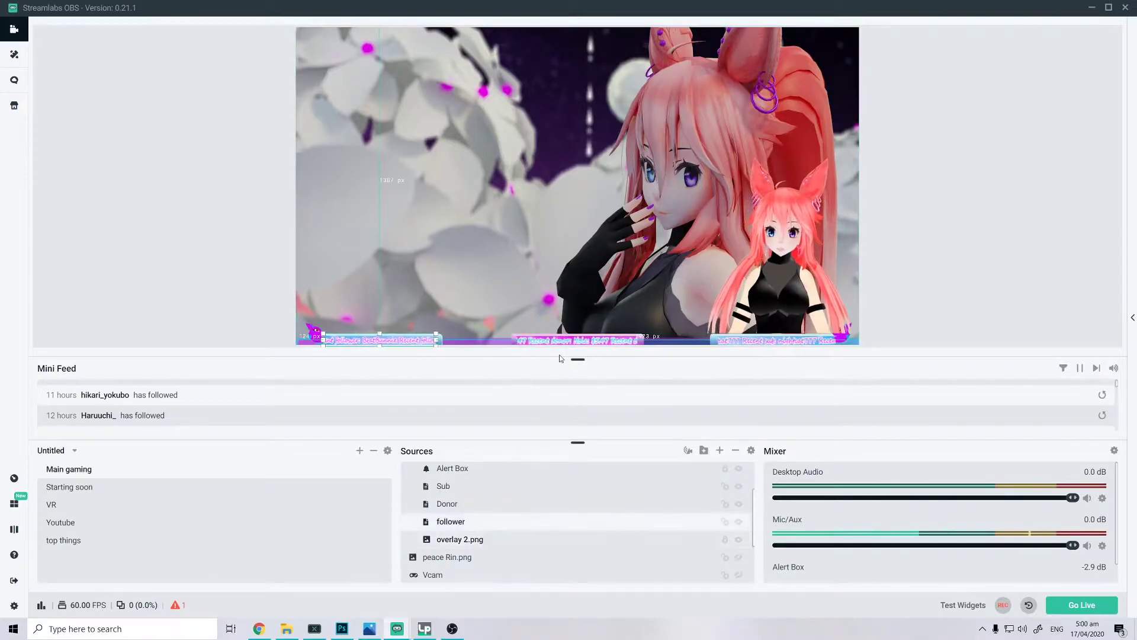
Review the follower source's Scroll filter (horizontal speed 20, width limit 230), then close it.
right_click(450, 524)
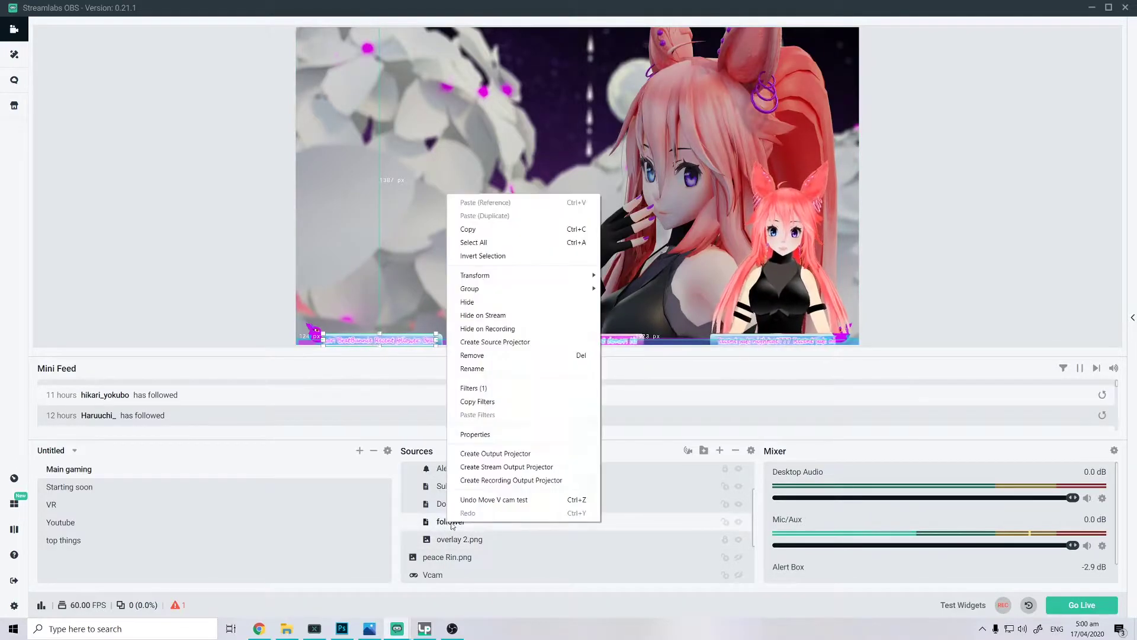
left_click(720, 450)
scroll(788, 416, "down", 1)
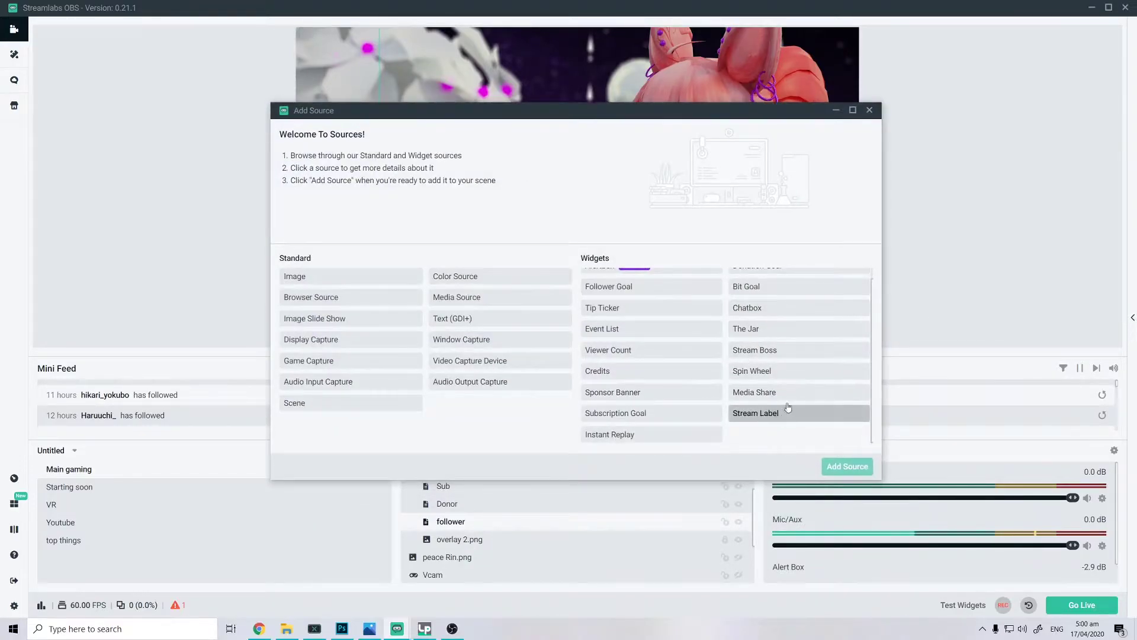
left_click(869, 112)
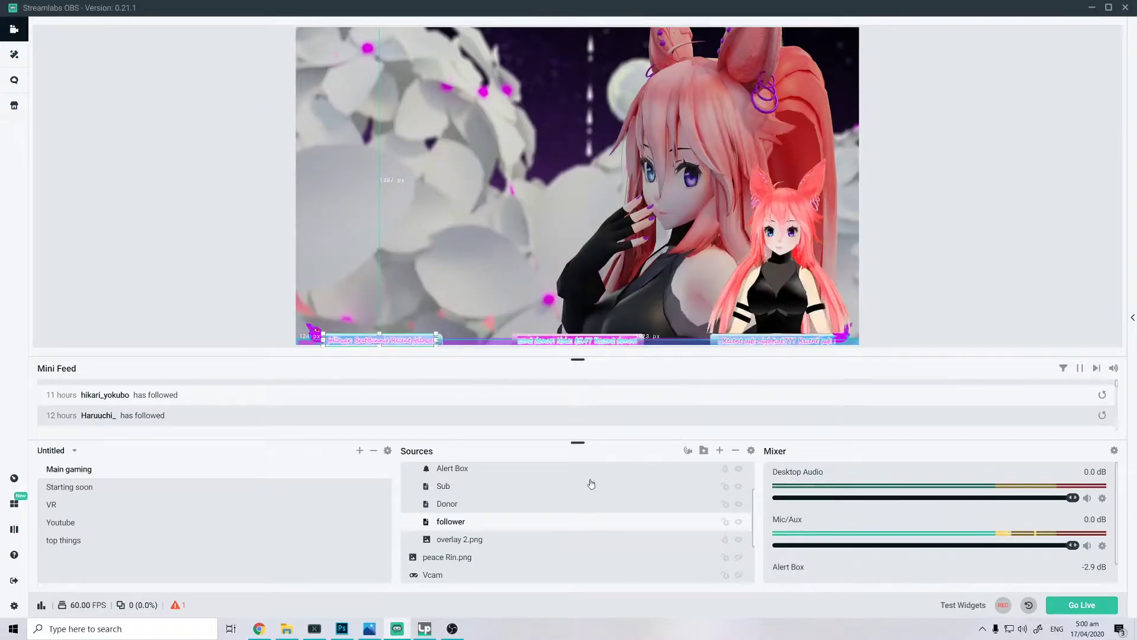
right_click(460, 521)
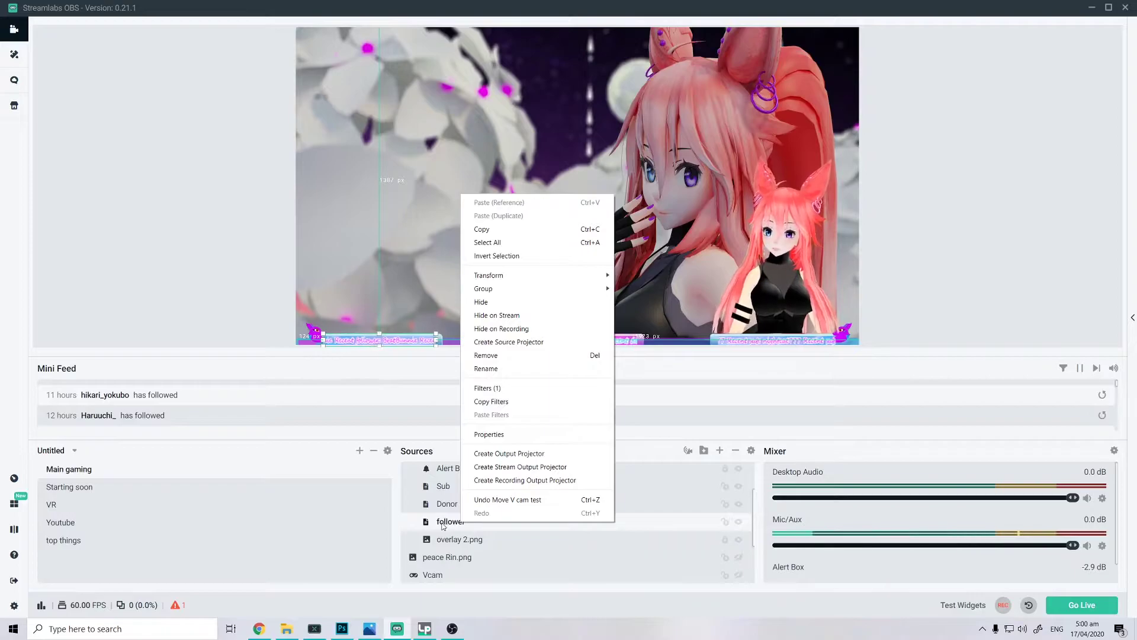
left_click(505, 390)
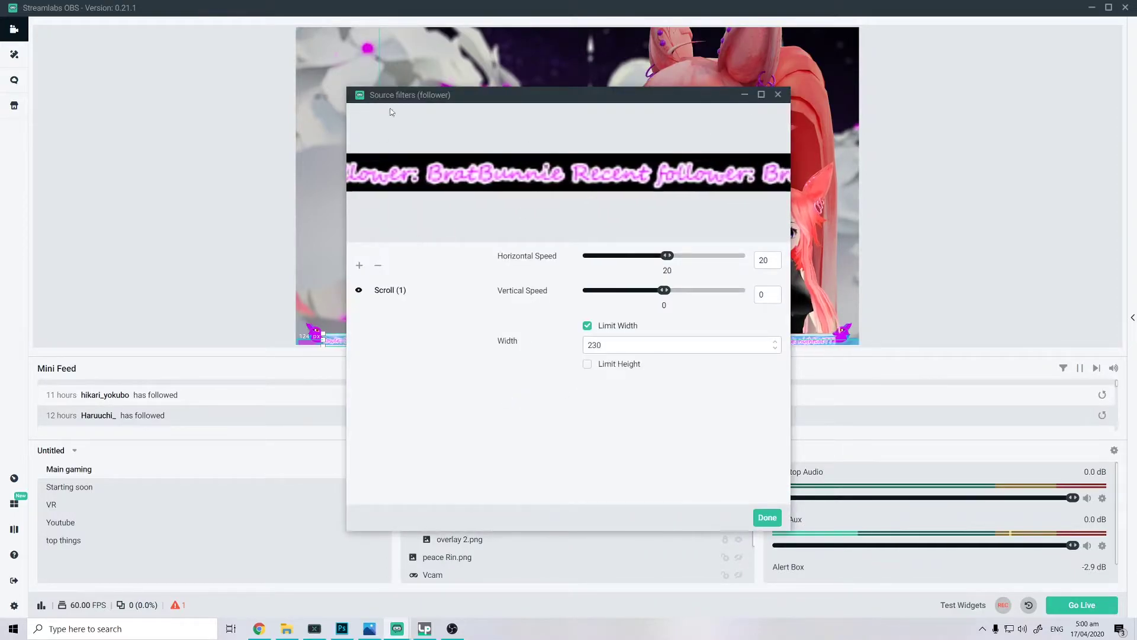
left_click(359, 265)
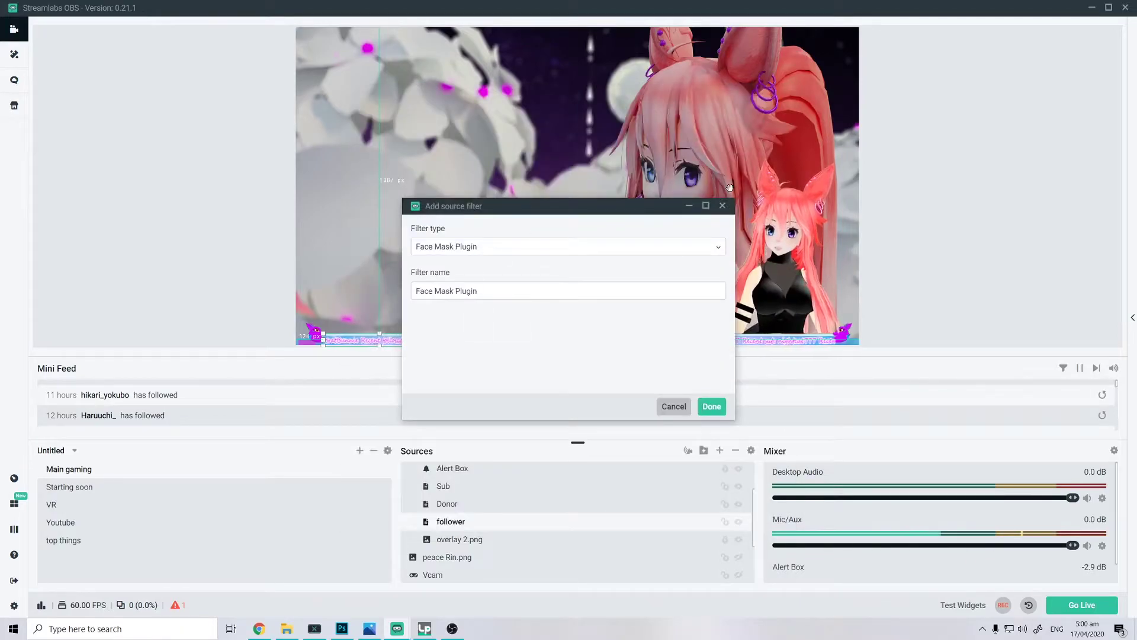
left_click(722, 205)
right_click(459, 521)
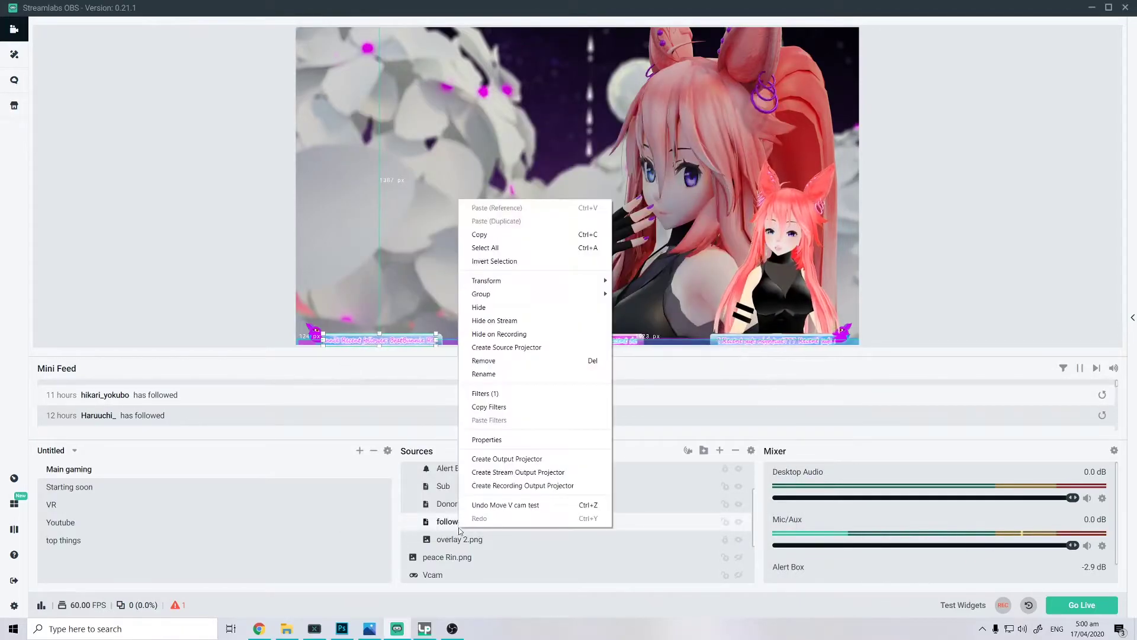
left_click(484, 394)
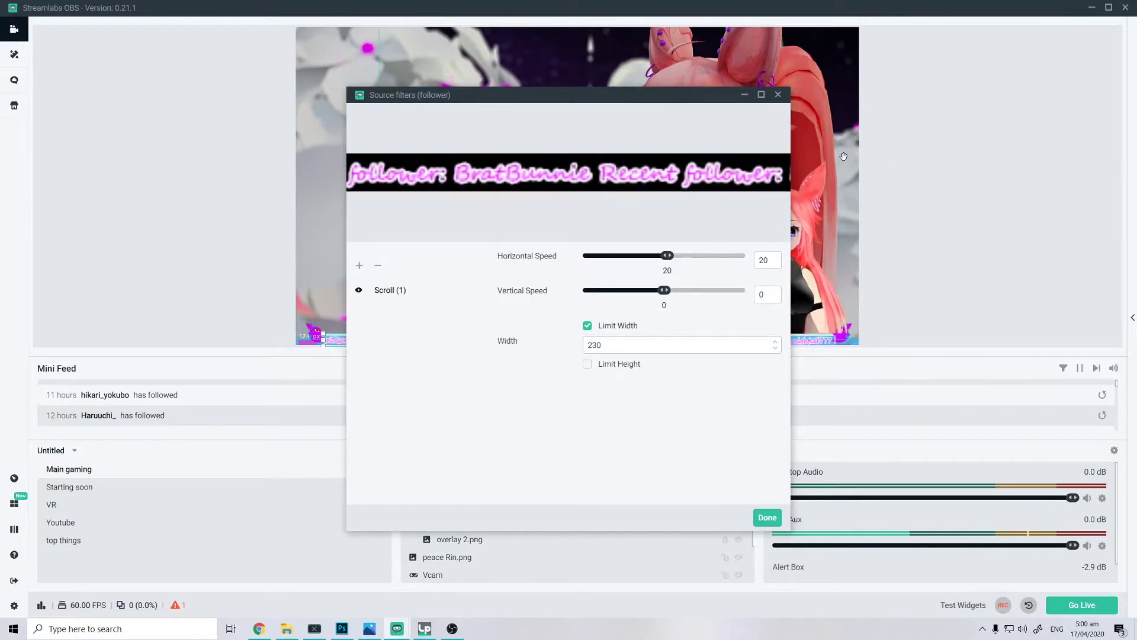
left_click(777, 94)
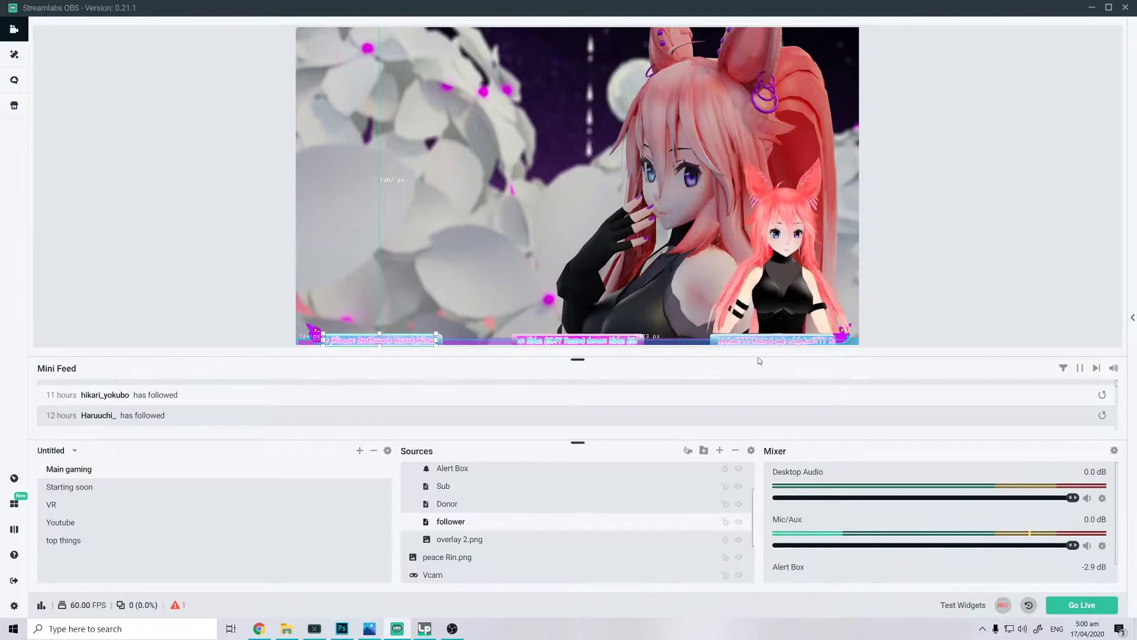
left_click(460, 540)
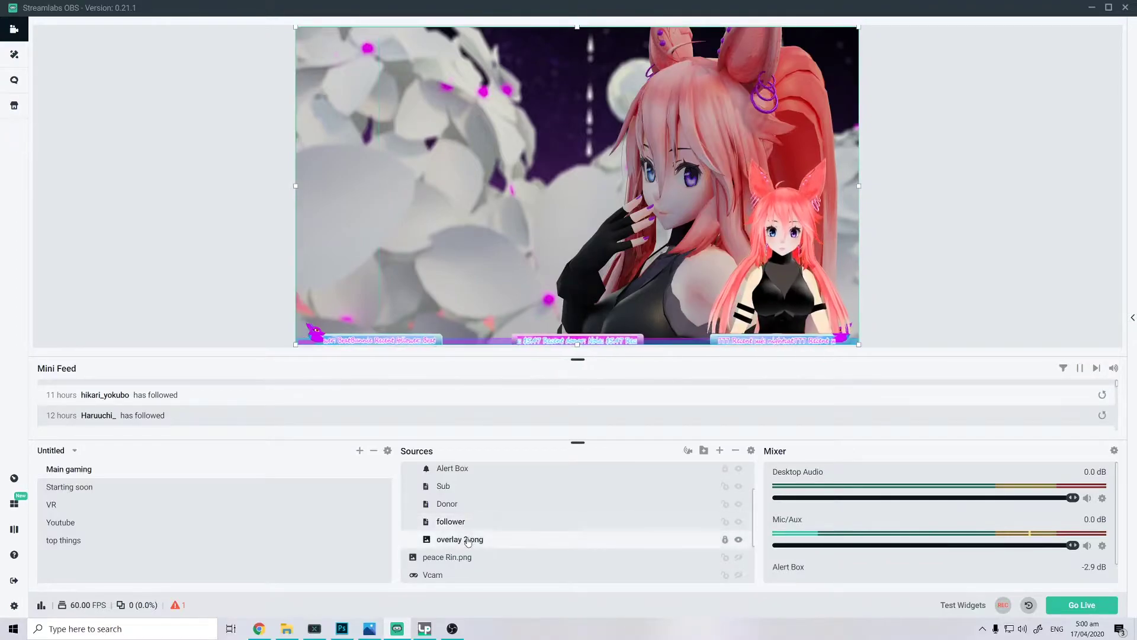
left_click(468, 508)
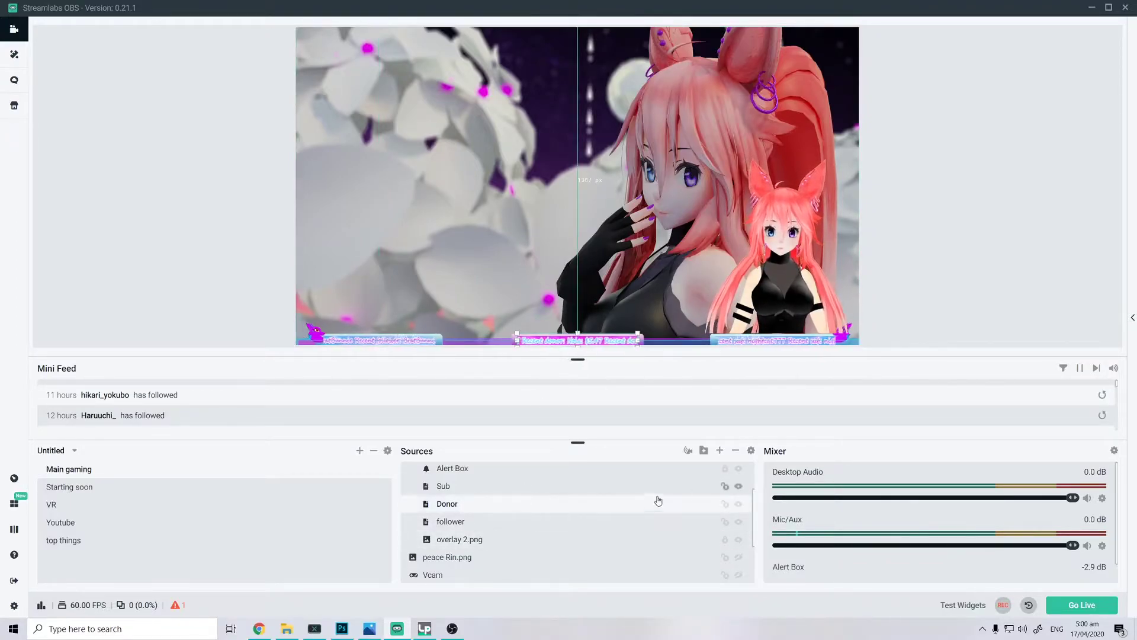
right_click(590, 507)
left_click(616, 411)
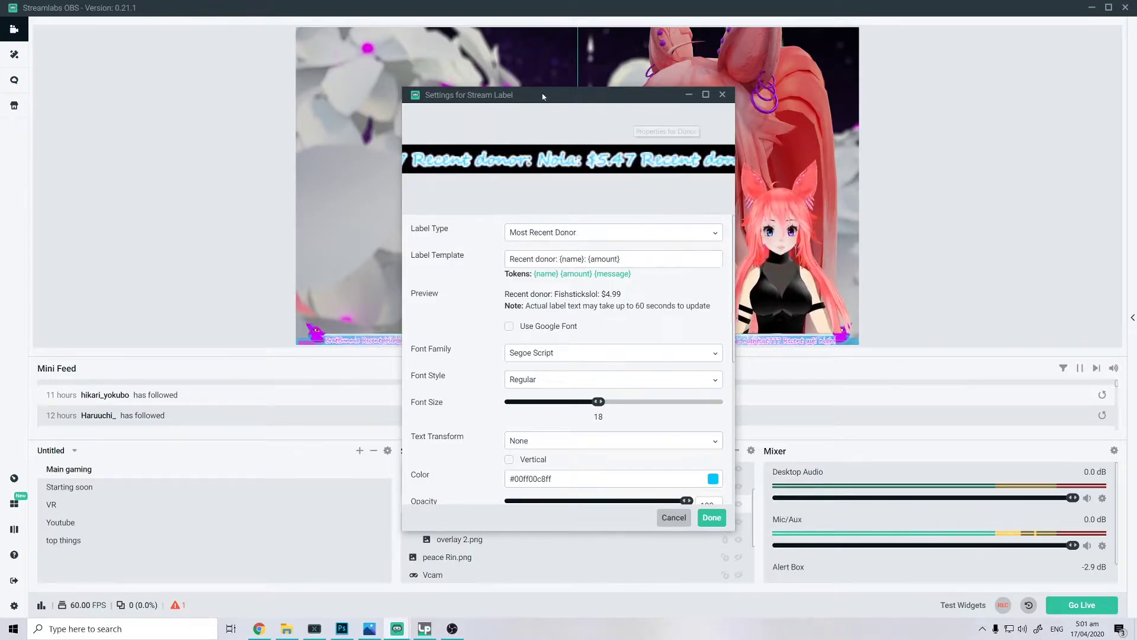
left_click_drag(543, 96, 257, 81)
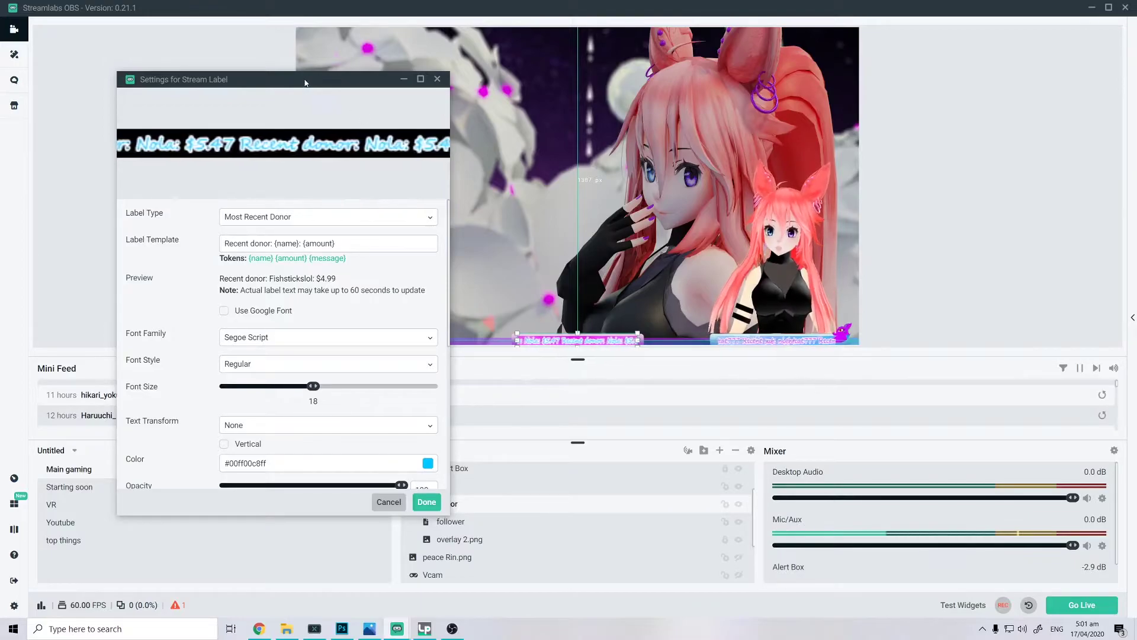
left_click_drag(305, 83, 351, 90)
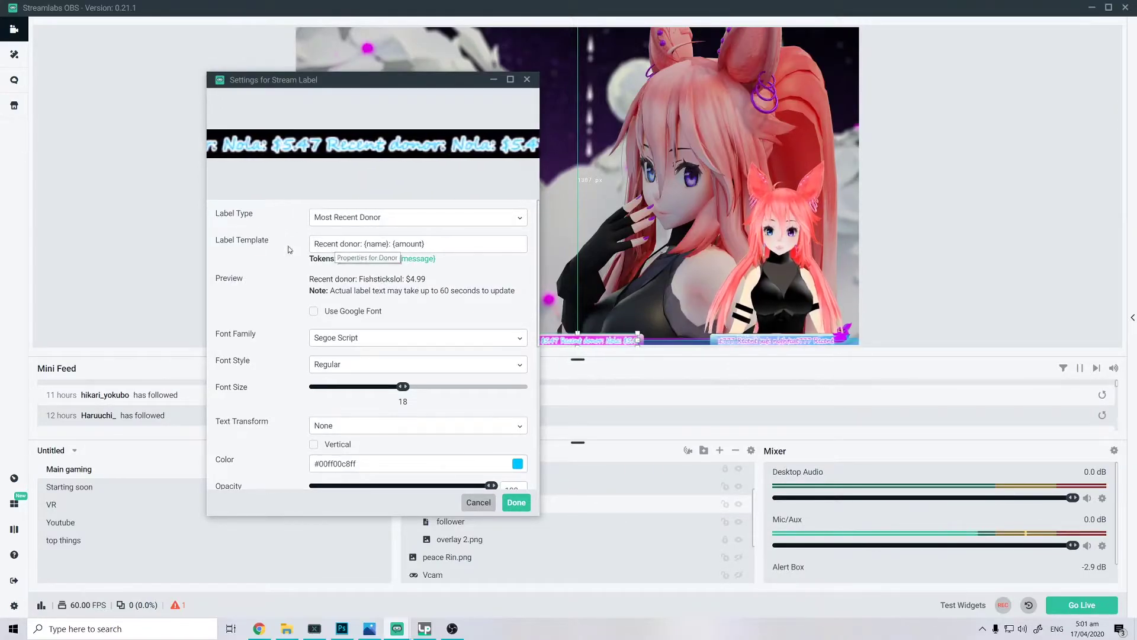
triple_click(431, 248)
left_click(422, 239)
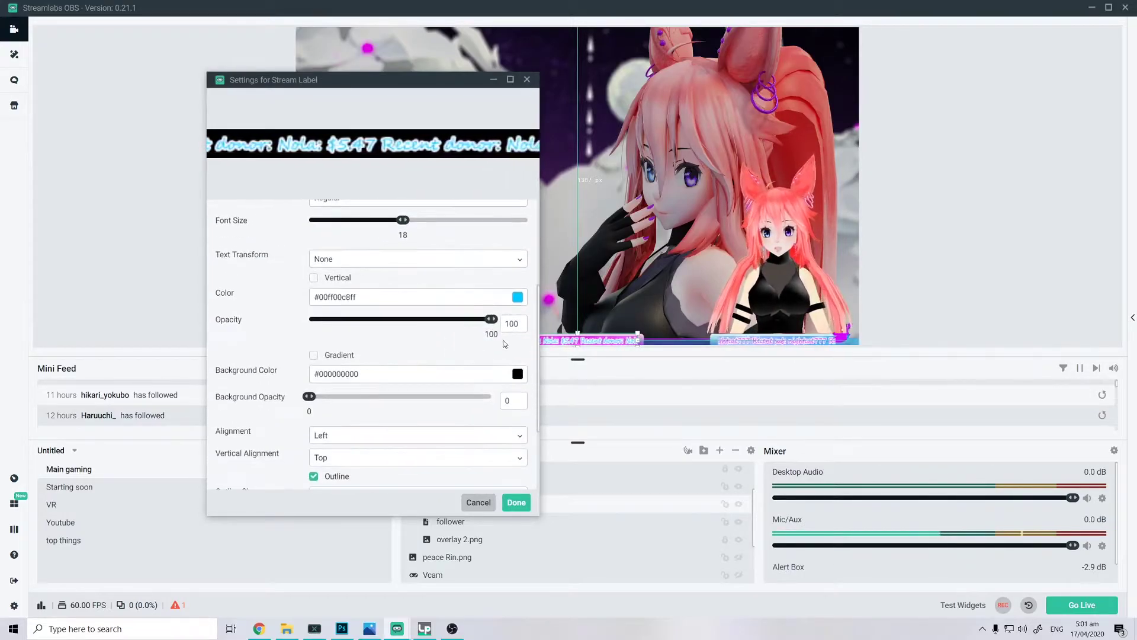
scroll(302, 289, "down", 3)
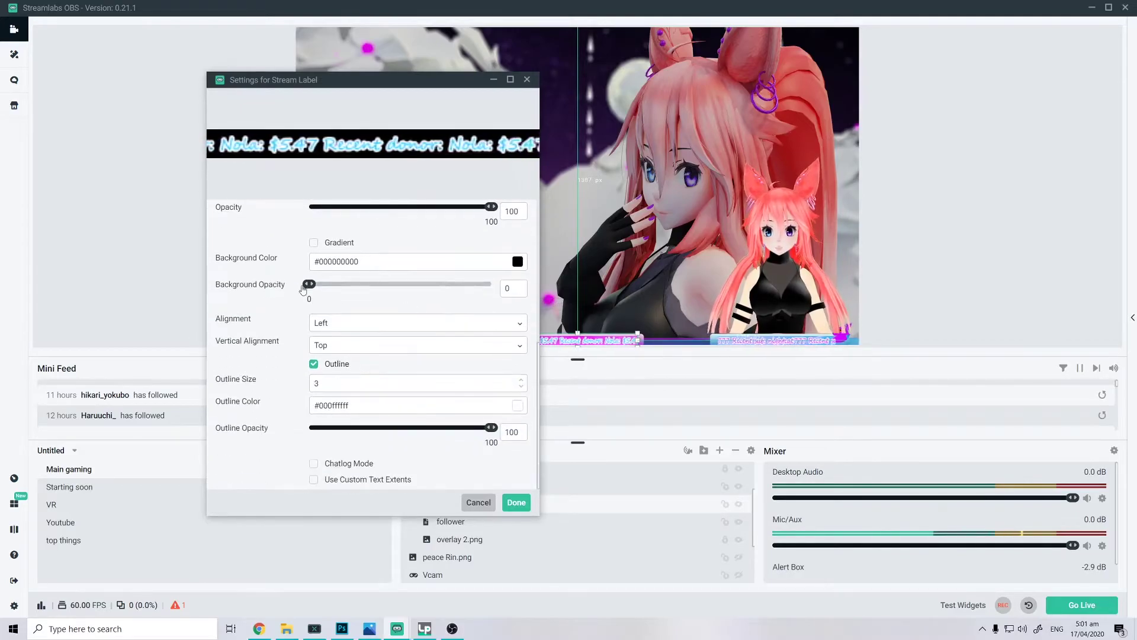
scroll(379, 290, "up", 7)
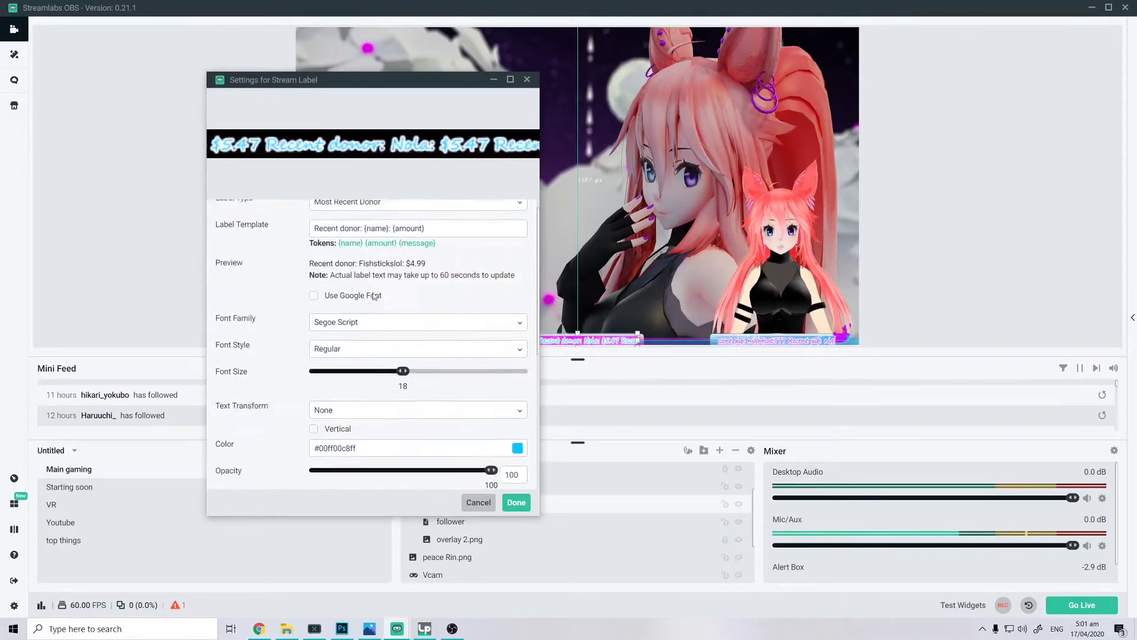
scroll(374, 296, "up", 1)
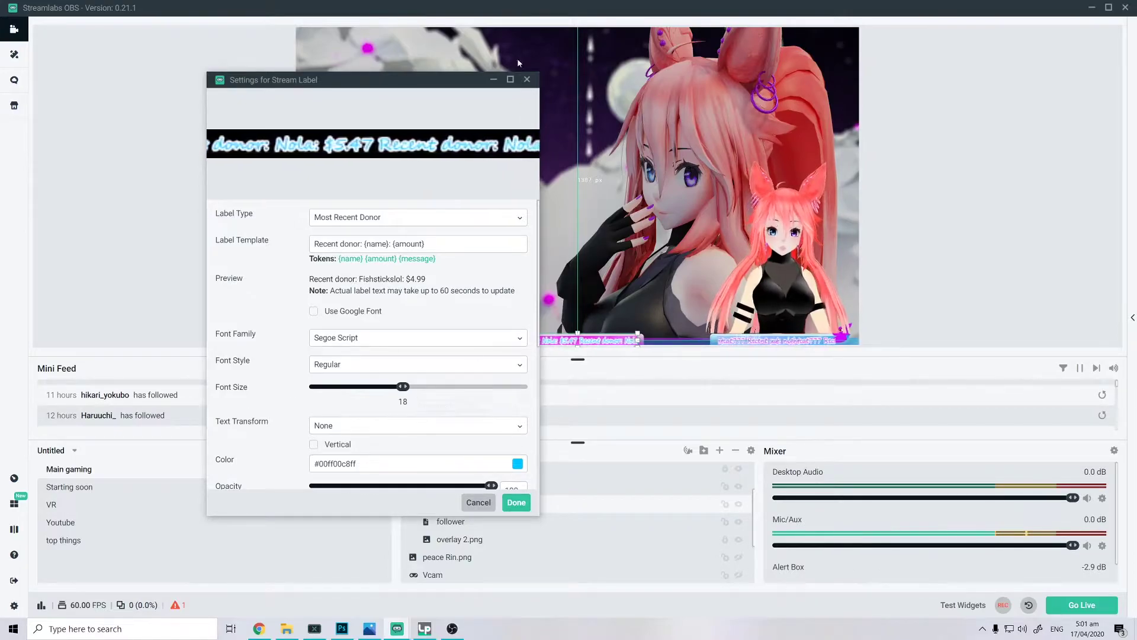
Close the Donor settings, then collapse and hide the overlay/lables group.
left_click(527, 78)
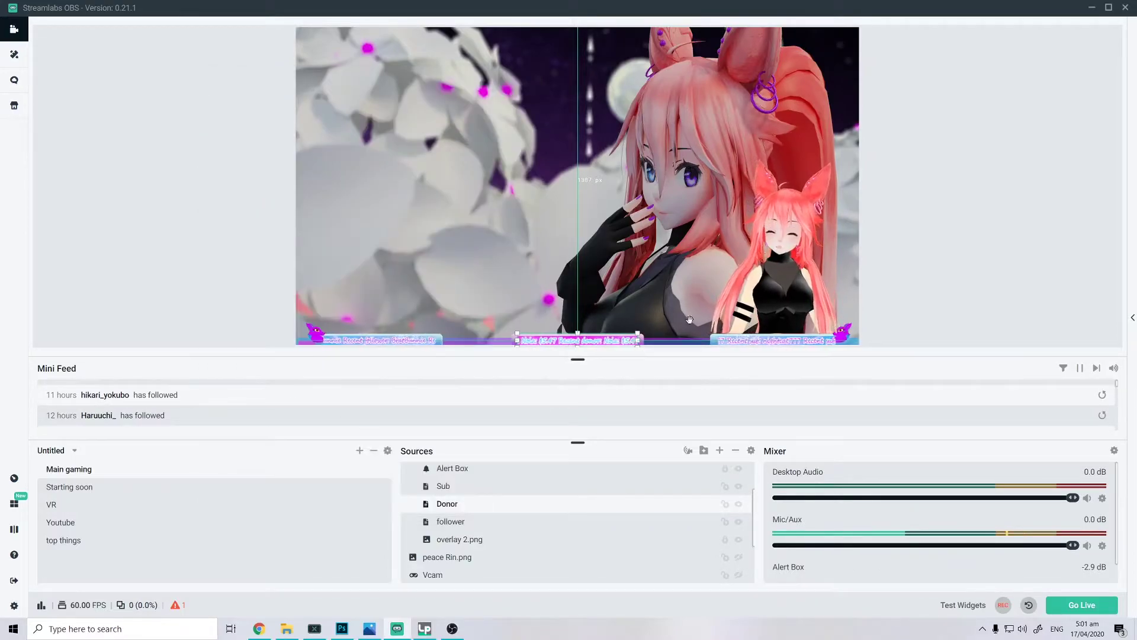
scroll(410, 511, "down", 2)
scroll(411, 511, "up", 4)
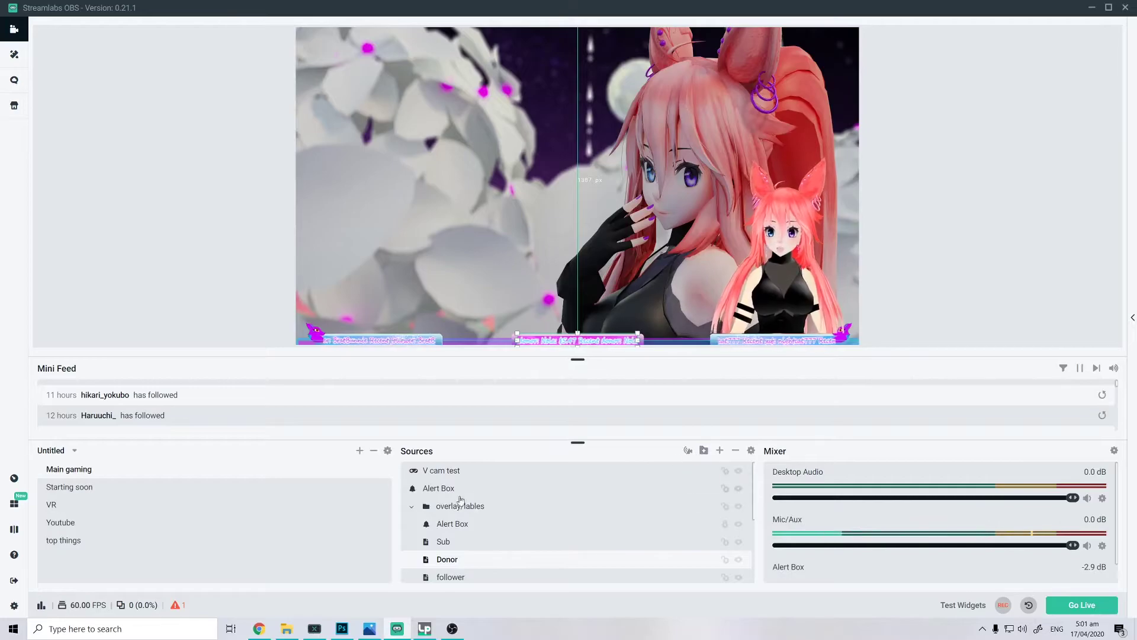
left_click(411, 506)
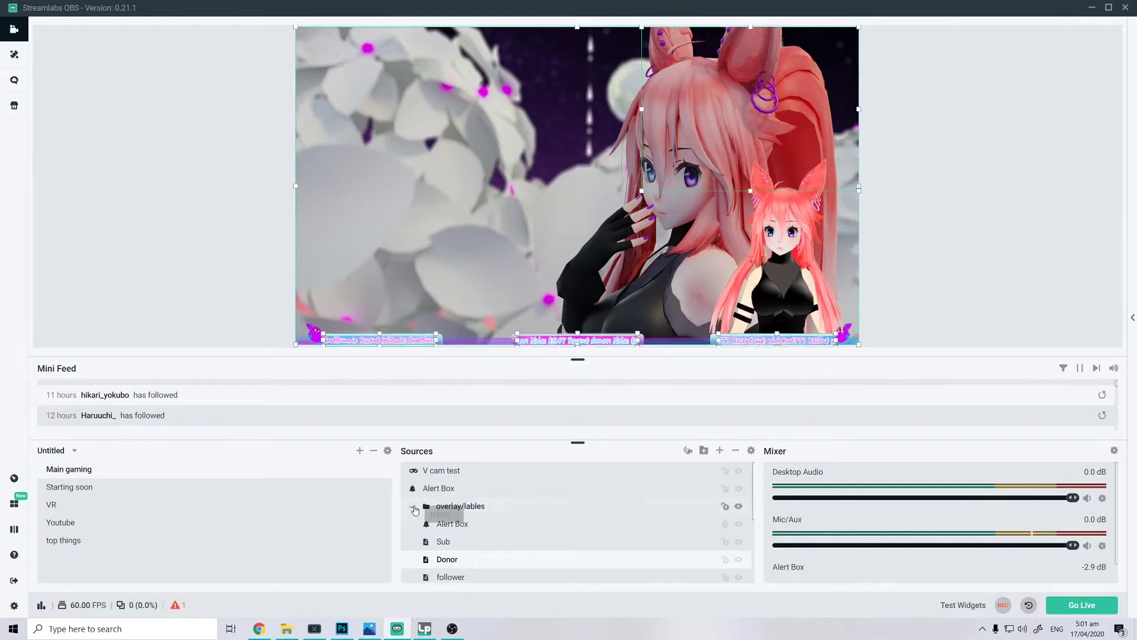
left_click(739, 507)
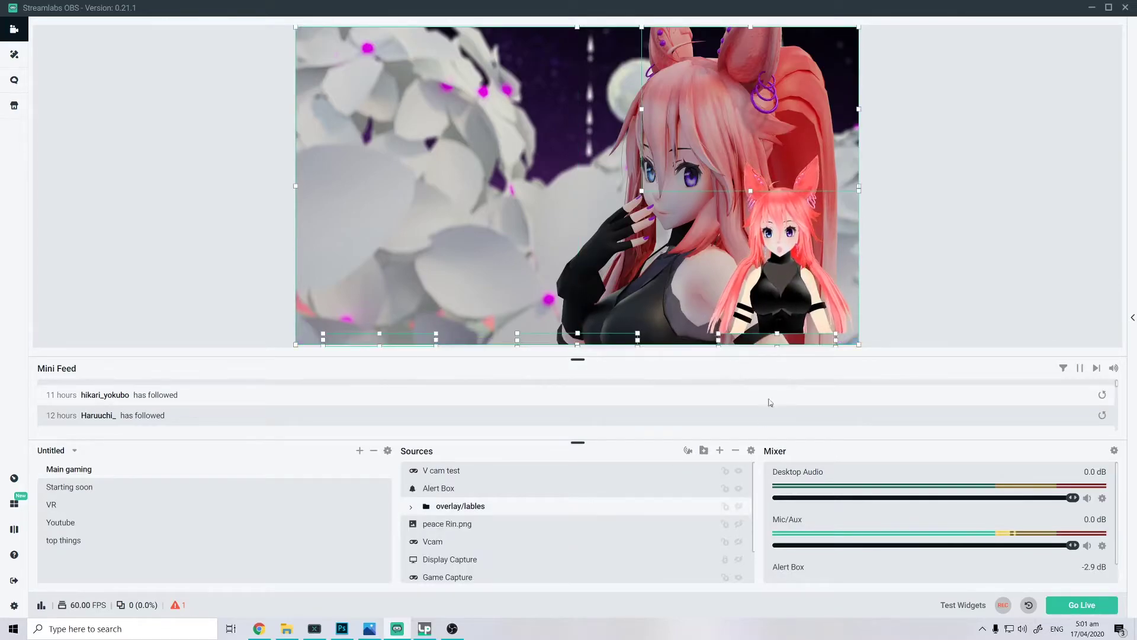
Lower V cam test onto the canvas bottom edge, then check the Vcam, Display Capture and Game Capture sources.
left_click(778, 319)
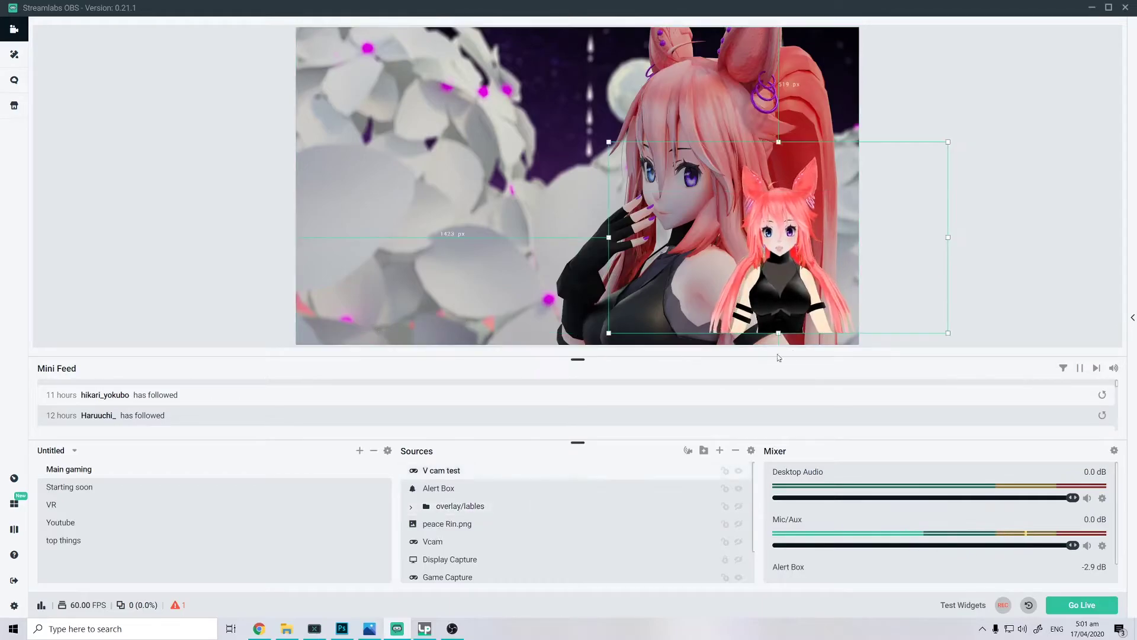
left_click_drag(785, 288, 789, 299)
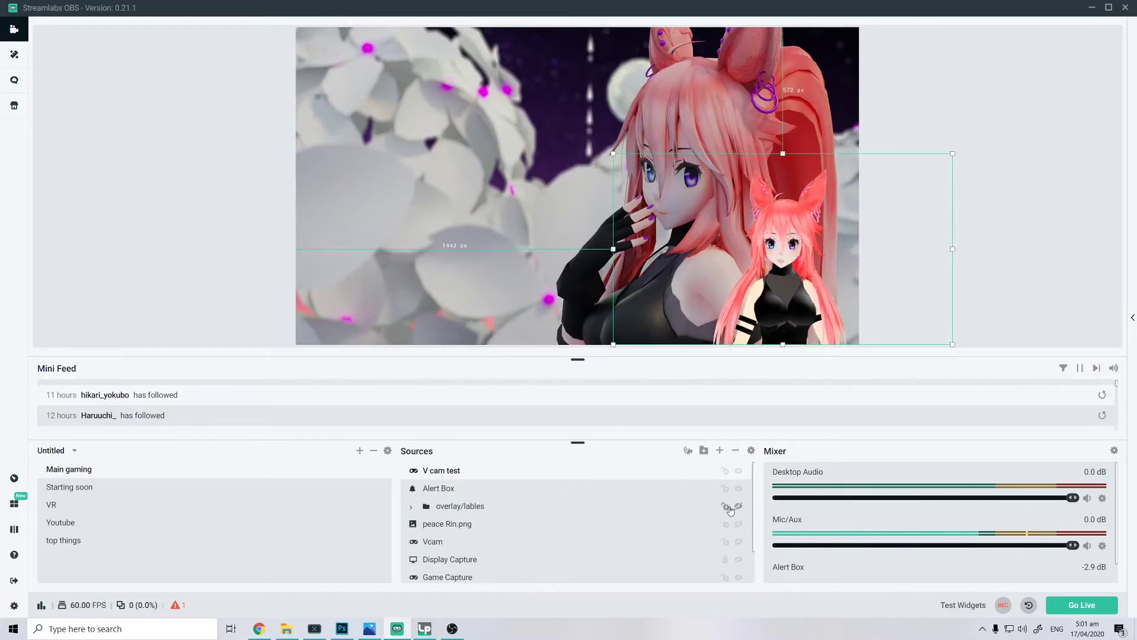
left_click(461, 541)
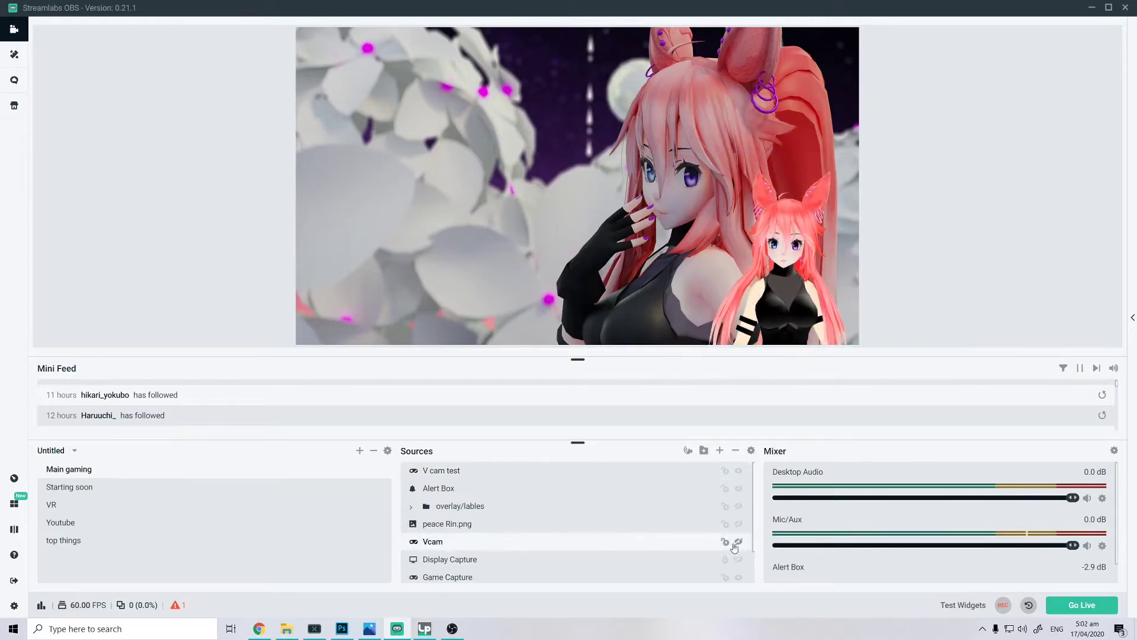
scroll(563, 532, "down", 1)
left_click(454, 521)
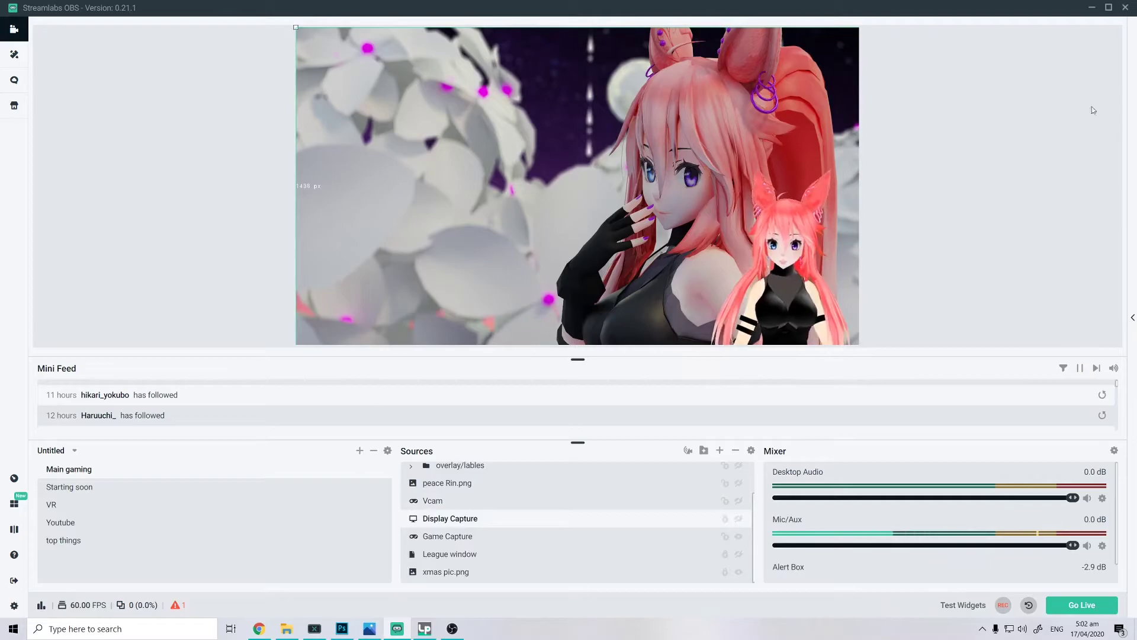
left_click(456, 536)
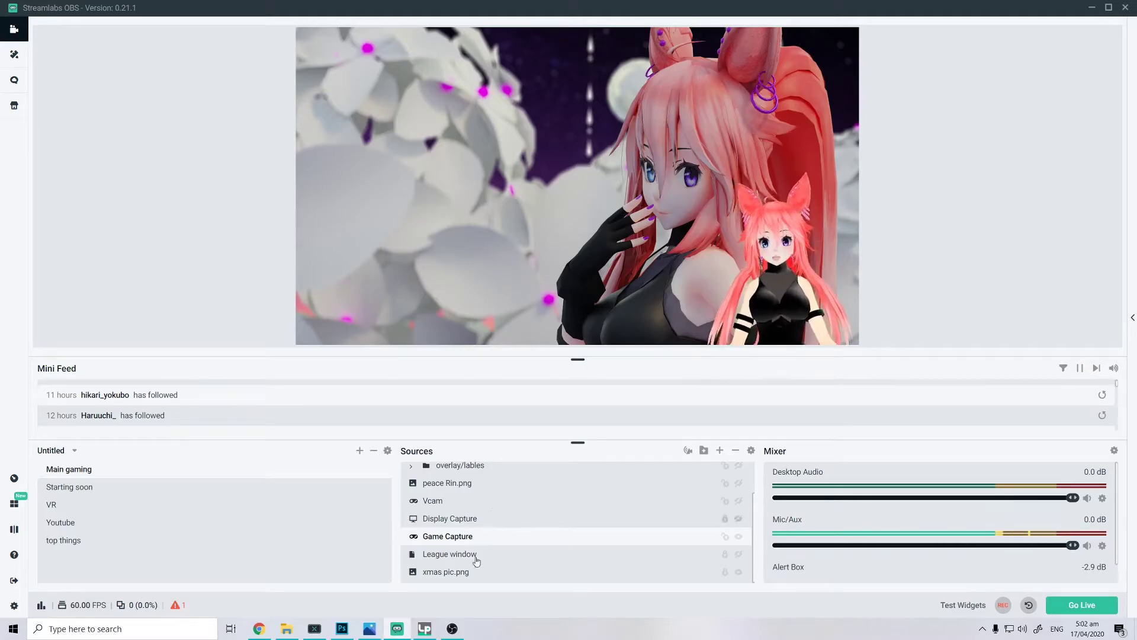
left_click(545, 552)
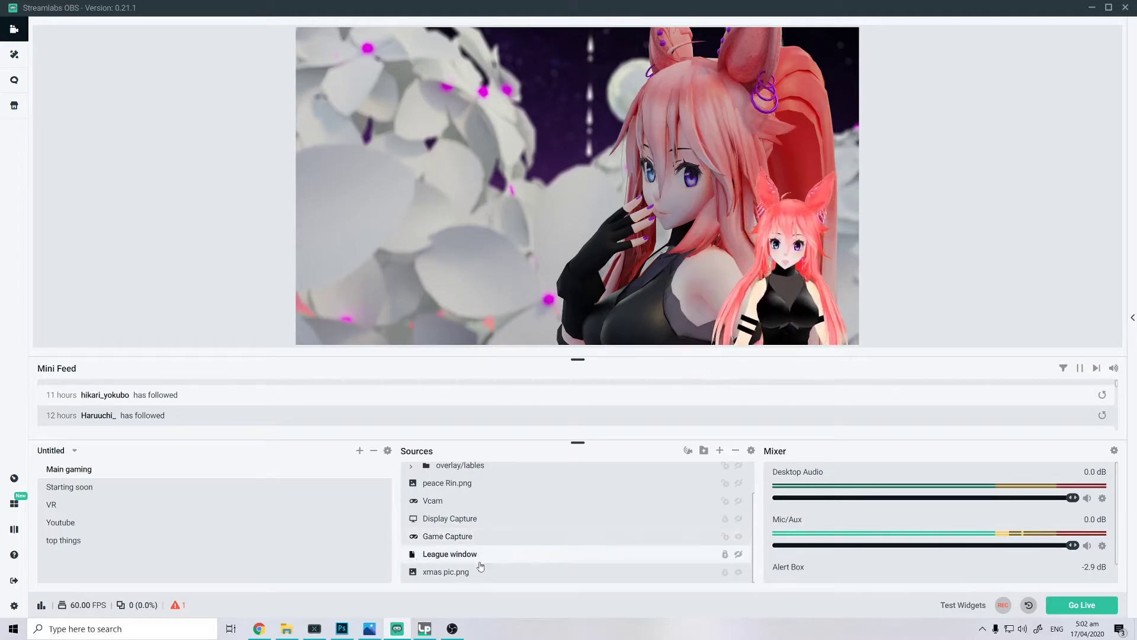
right_click(498, 557)
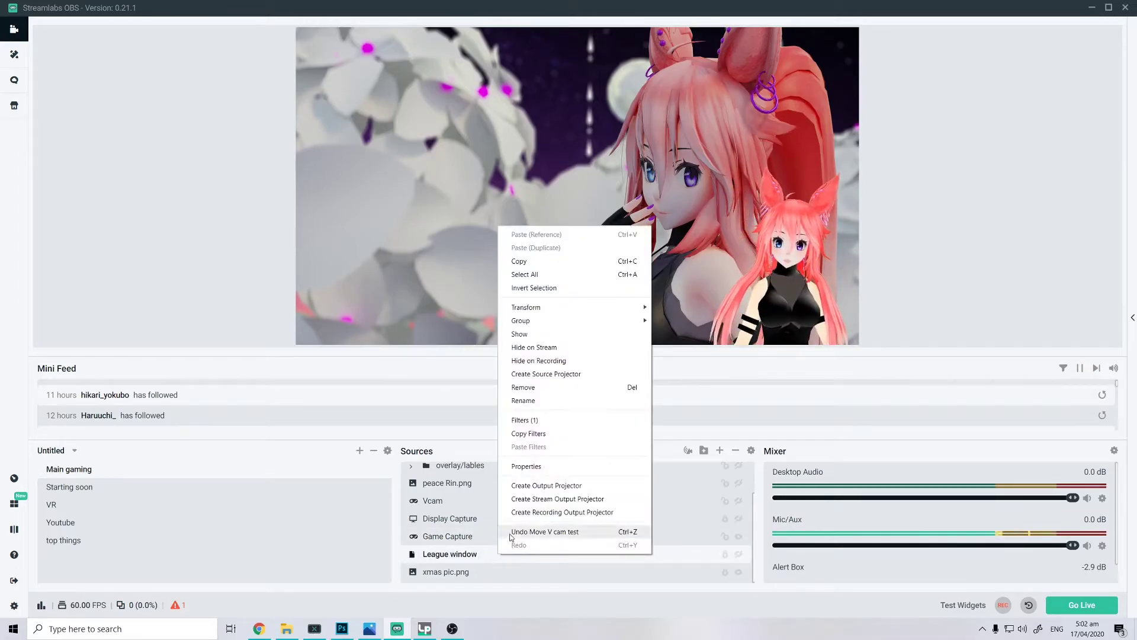
left_click(533, 466)
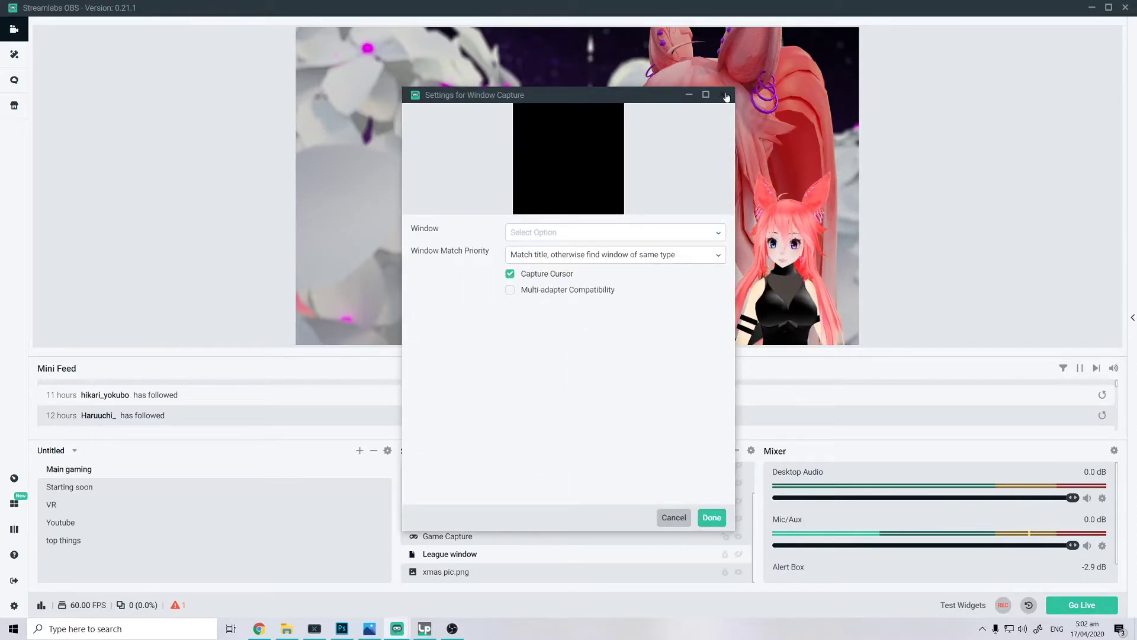
left_click(726, 96)
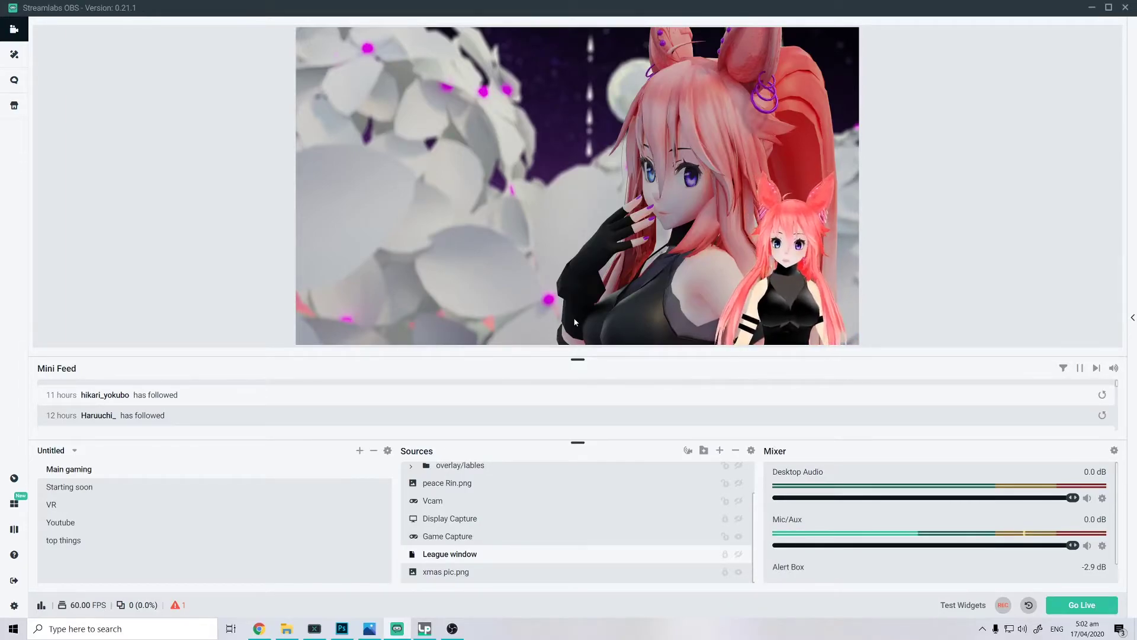
left_click(445, 572)
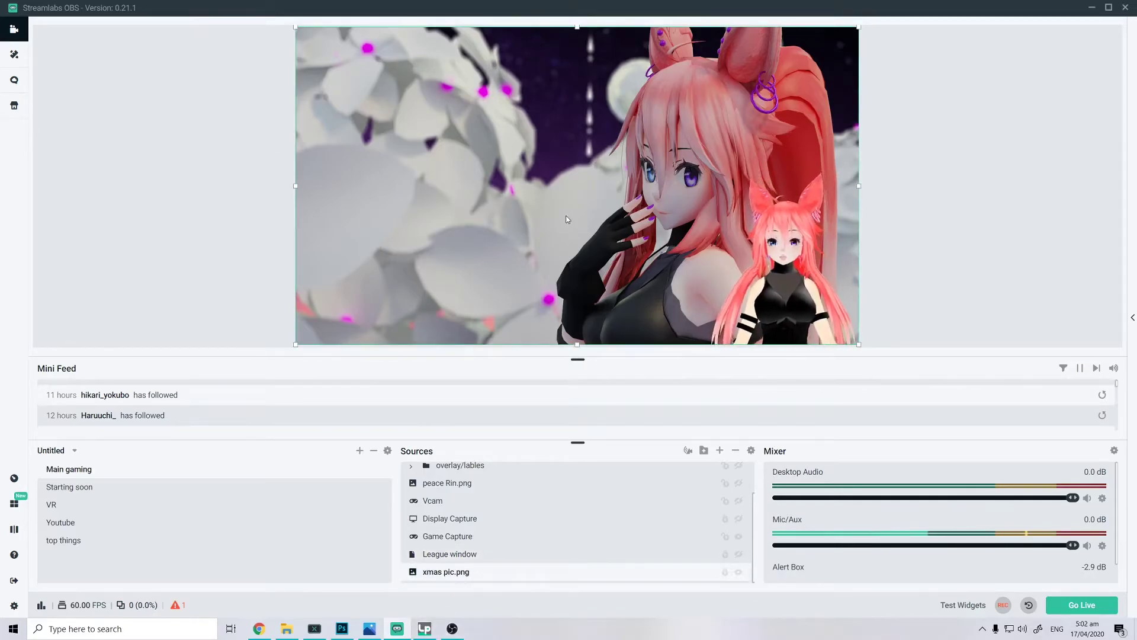
left_click(738, 572)
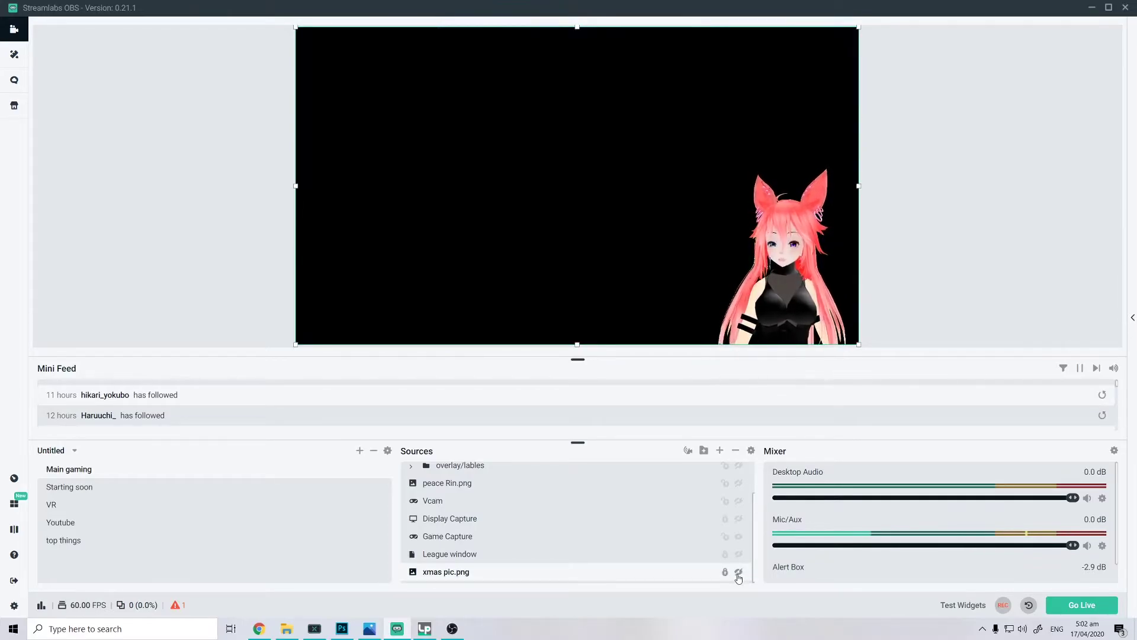
left_click(738, 572)
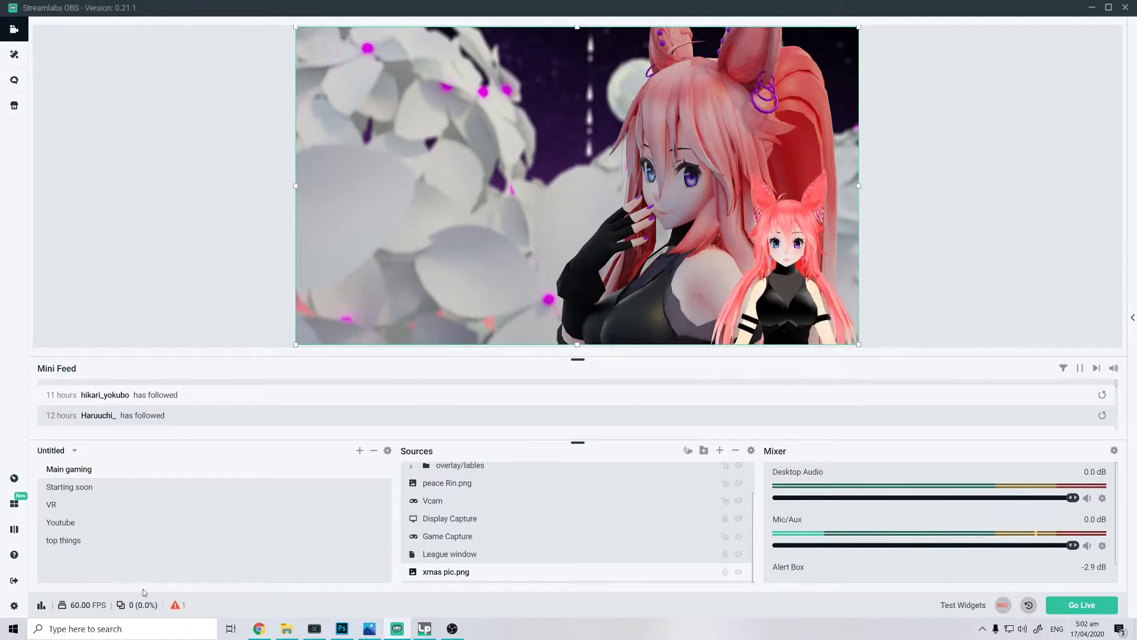
In the Starting soon scene, inspect the Starting soon.png image, the .mp4 video and the background music track.
left_click(89, 488)
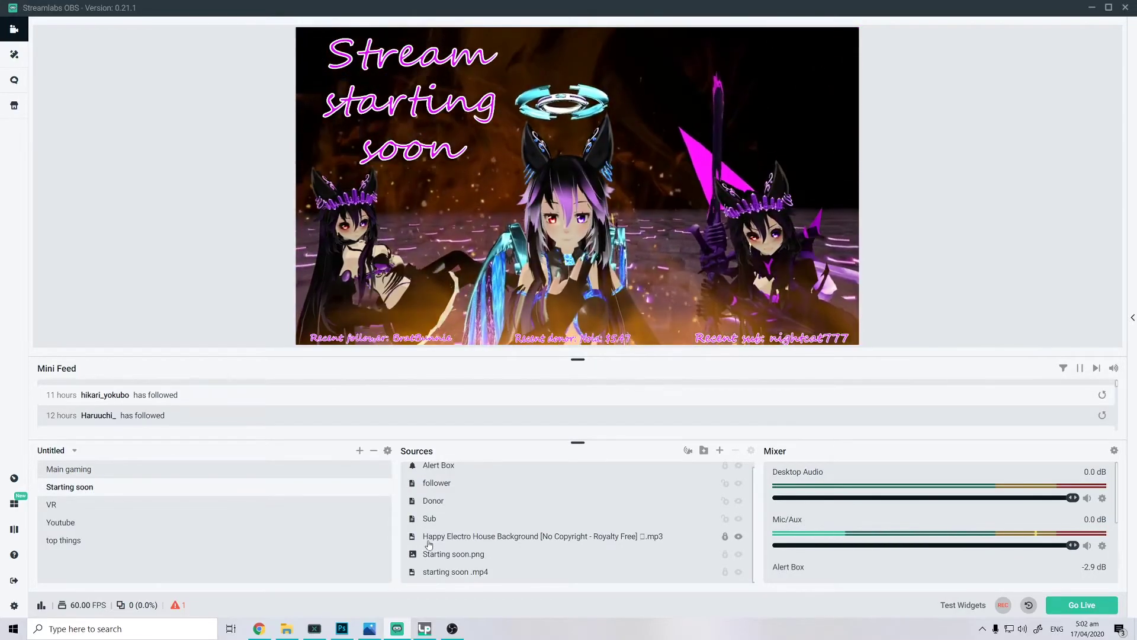
left_click(455, 555)
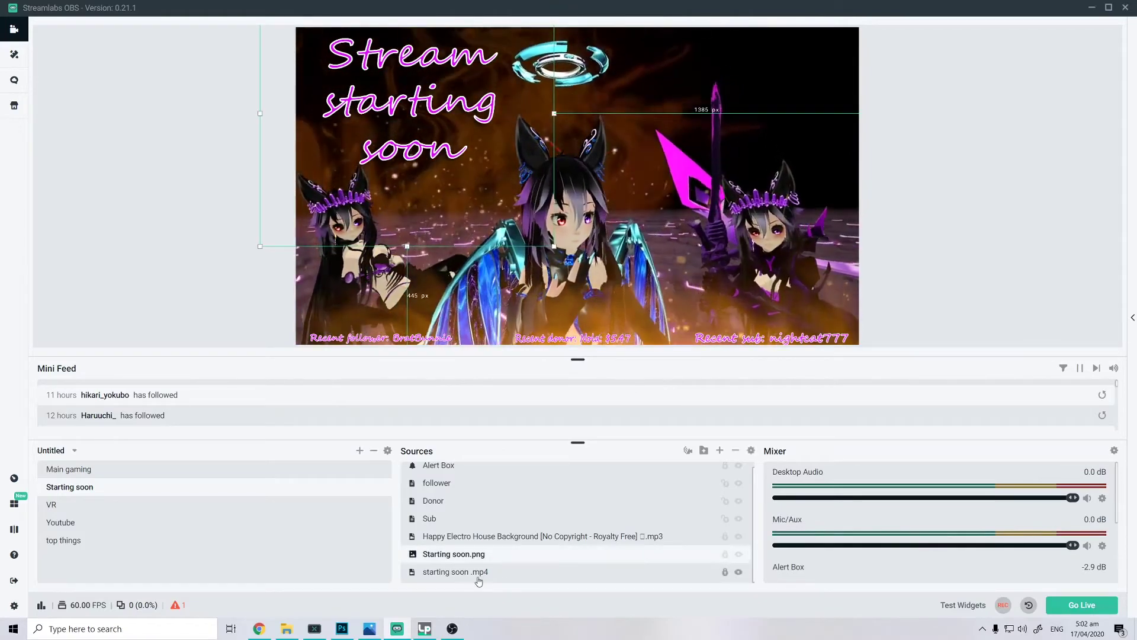
left_click(451, 574)
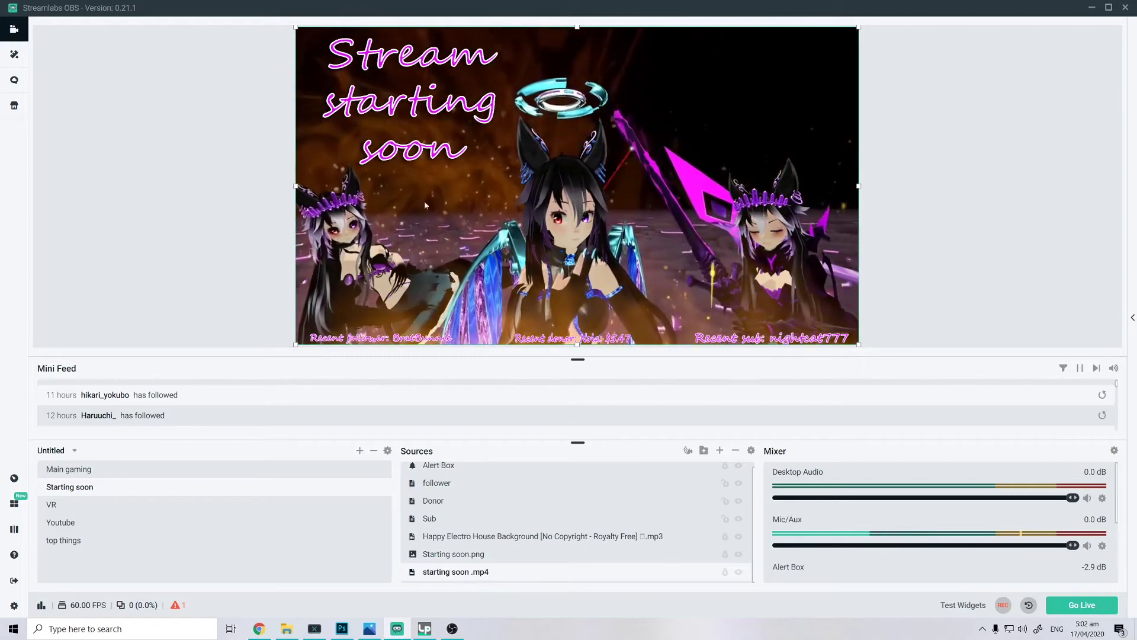
left_click(456, 554)
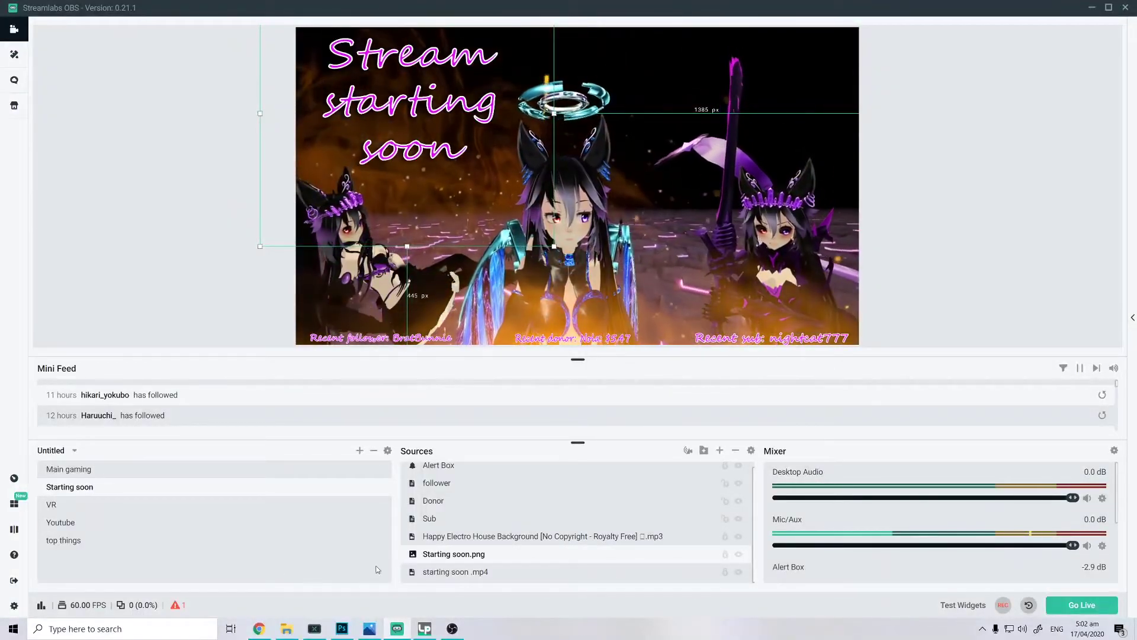
left_click(492, 539)
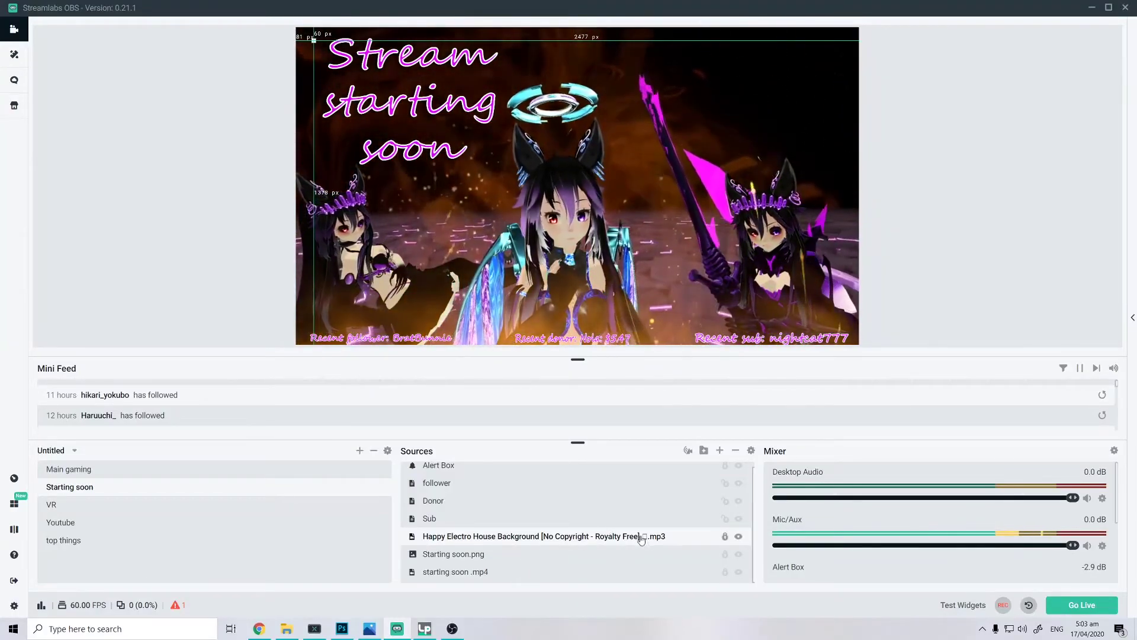
Check the recent subscriber label and the Alert Box source, then move to the VR scene.
left_click(463, 522)
scroll(490, 507, "up", 1)
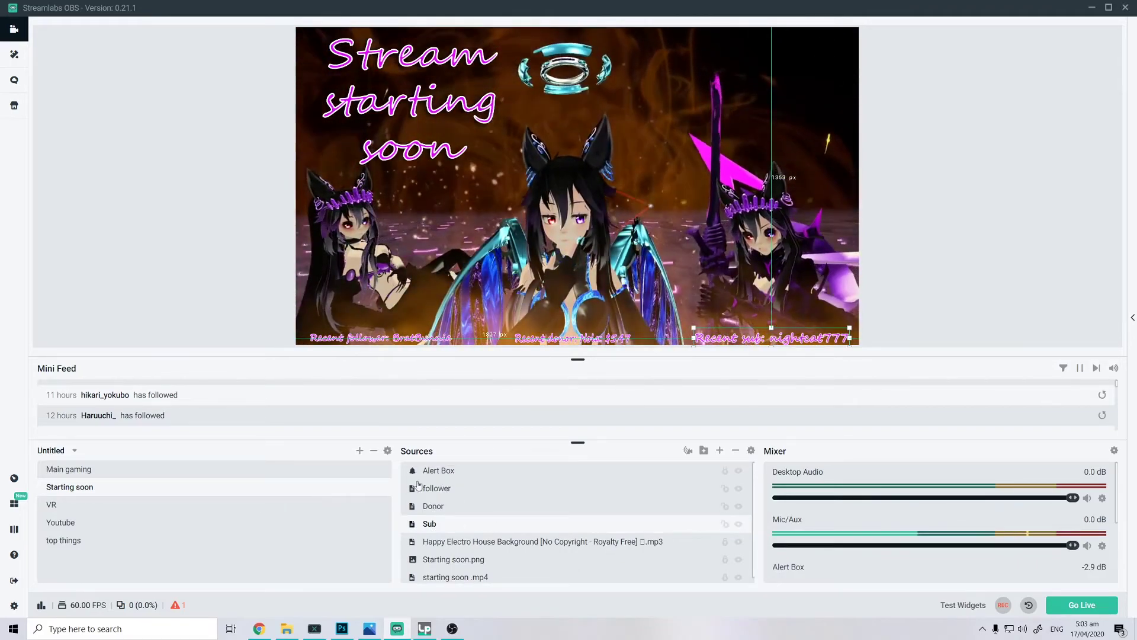
left_click(455, 470)
left_click(85, 503)
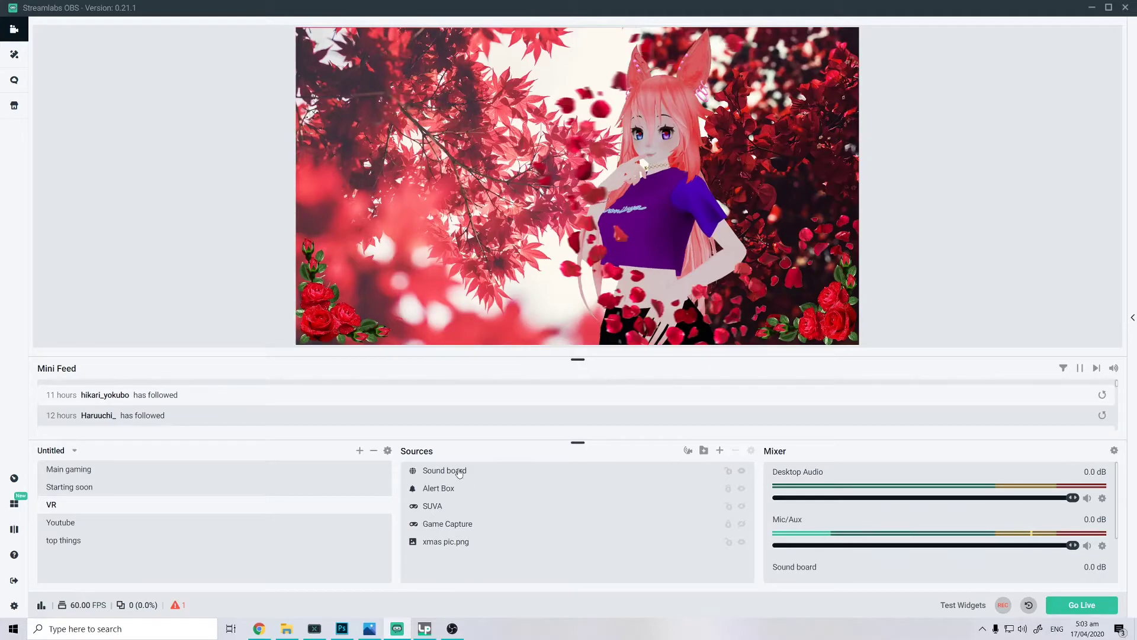
left_click(437, 476)
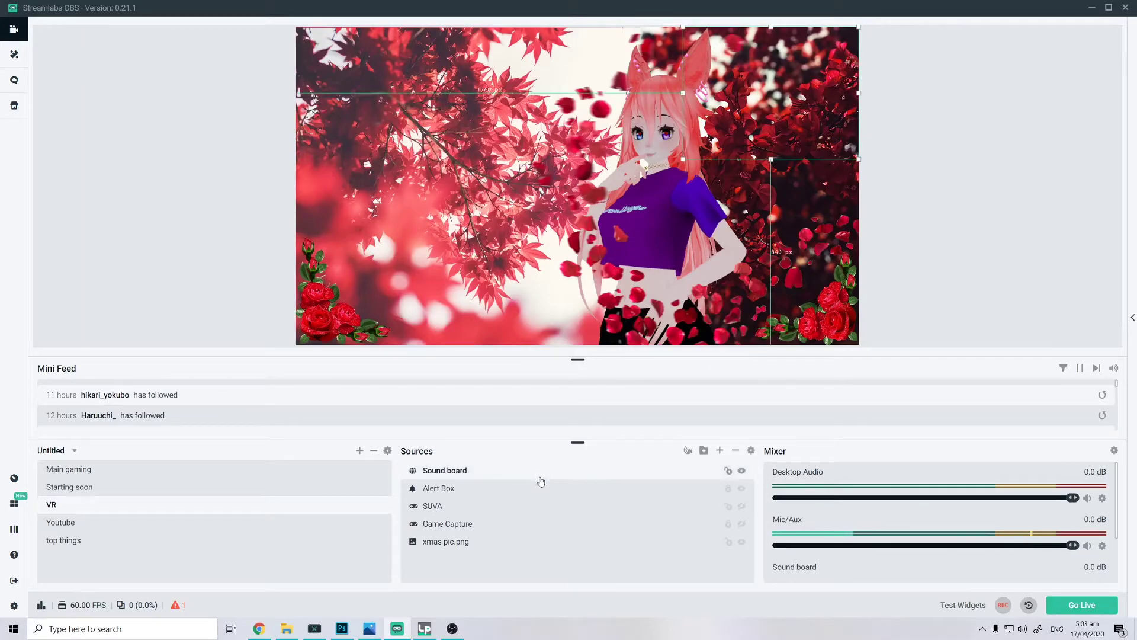
right_click(445, 475)
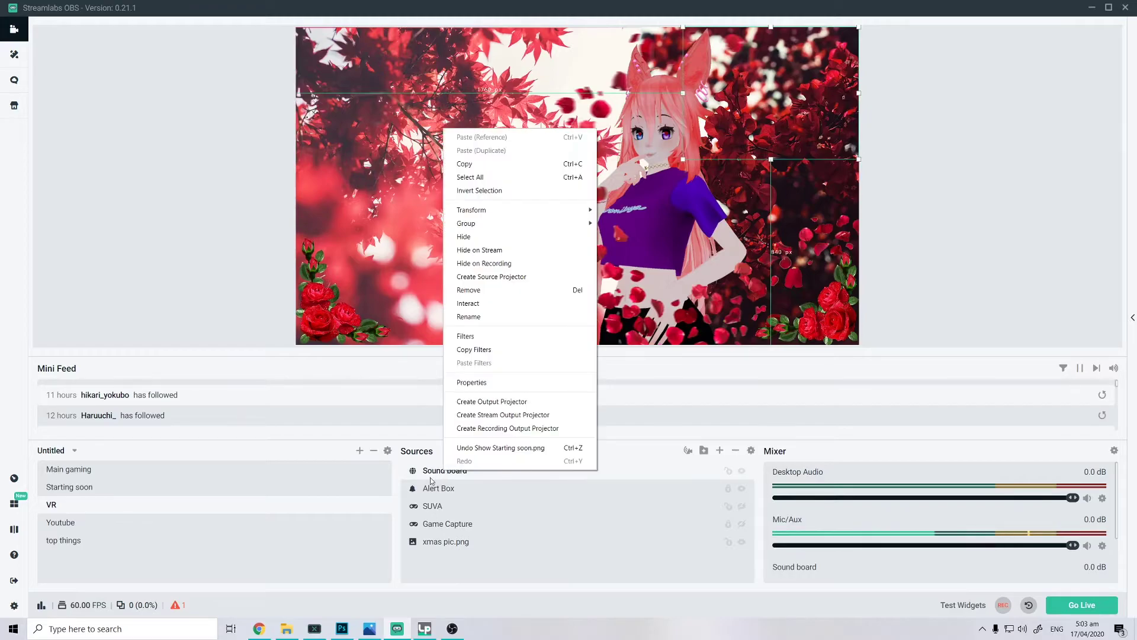
left_click(472, 382)
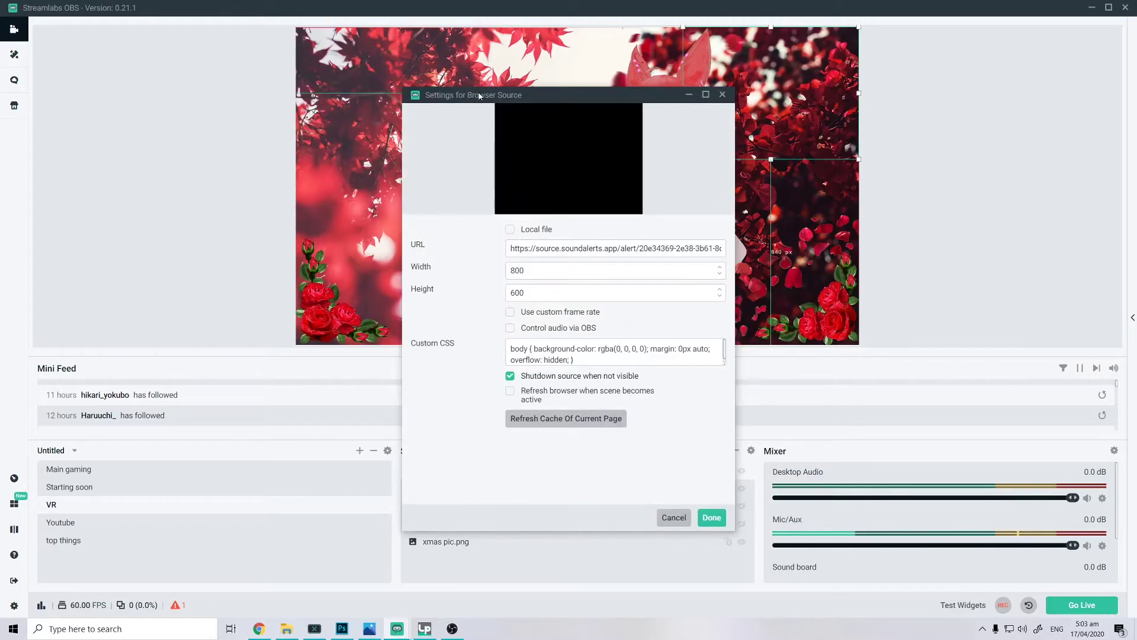
left_click(723, 95)
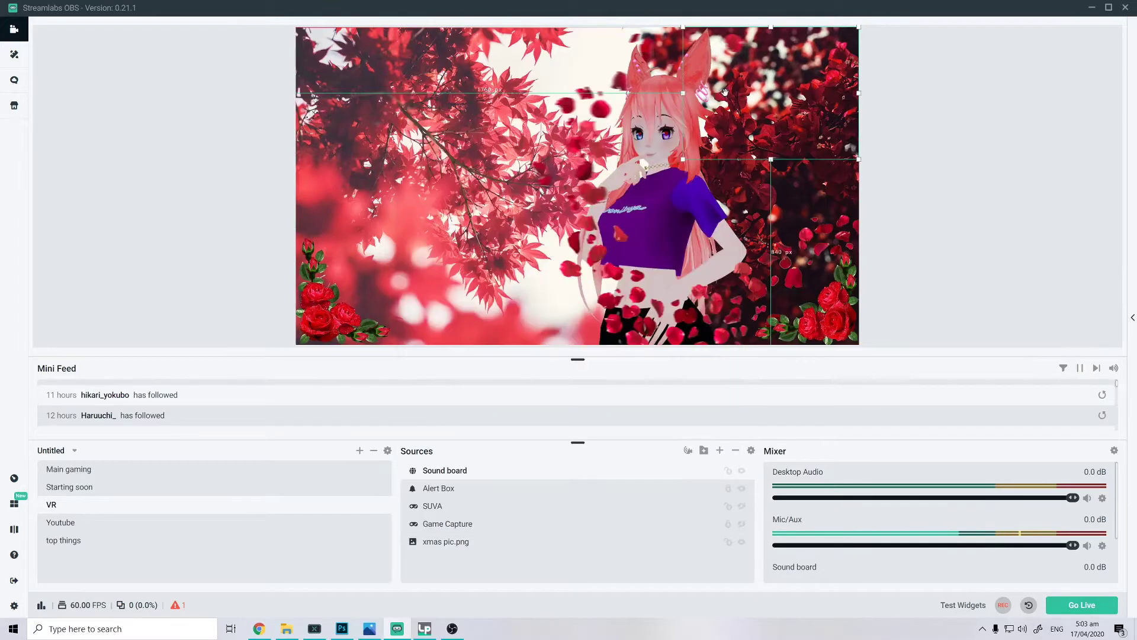
Show the Youtube scene, briefly bring up the OBS 25.0.4 window, then hide it again.
left_click(81, 527)
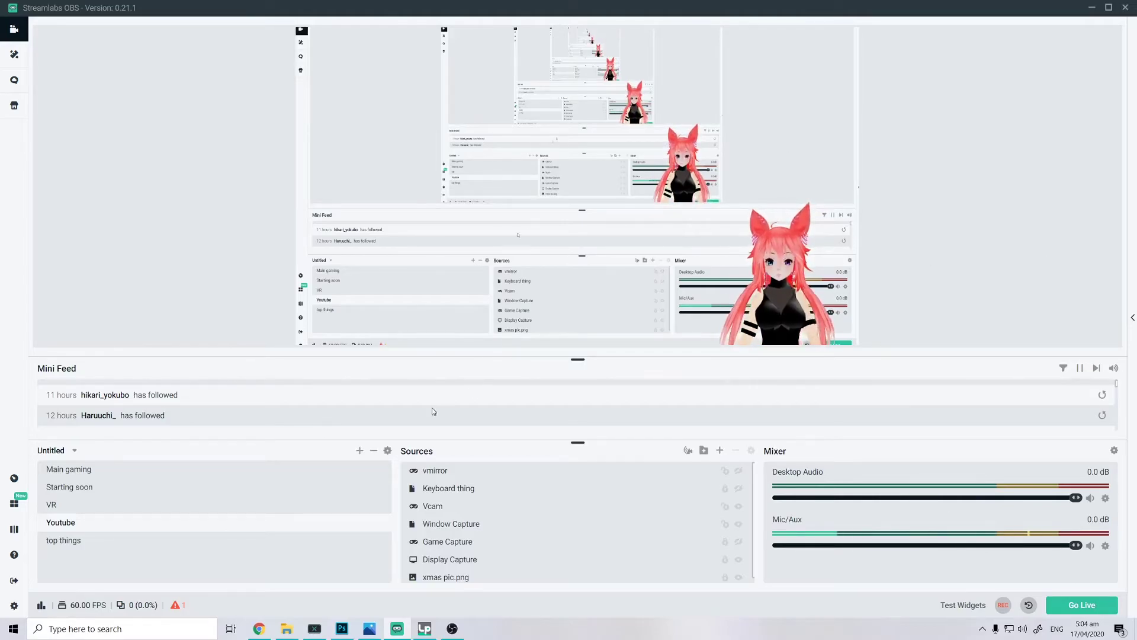
left_click(452, 629)
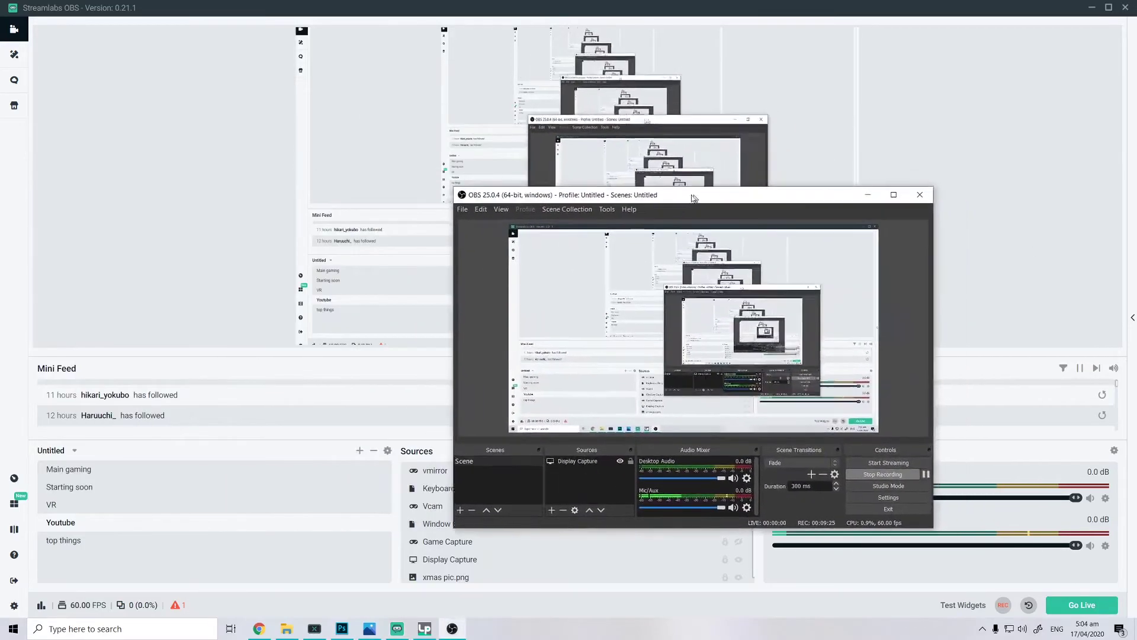
left_click_drag(695, 197, 624, 169)
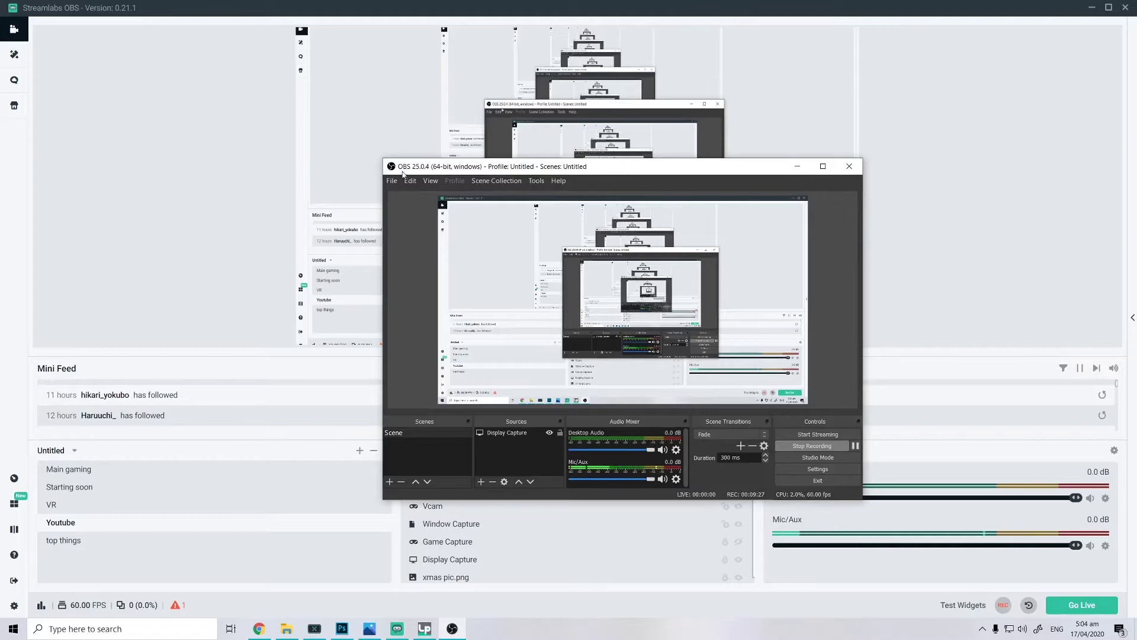
left_click(798, 166)
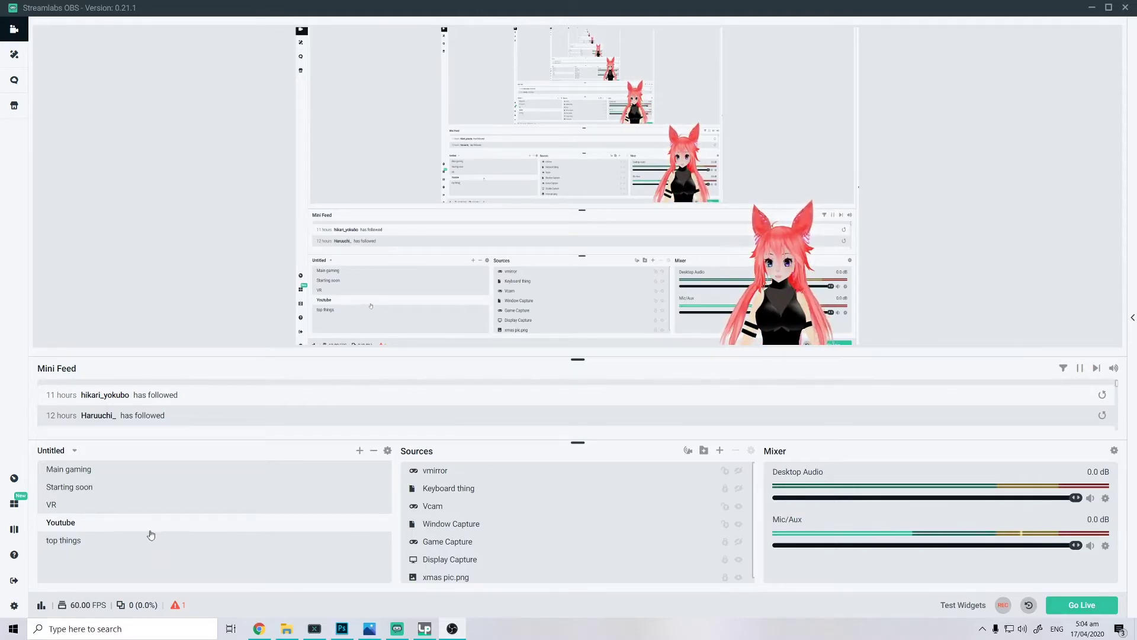
Inspect the Youtube sources: vmirror, Display Capture, Game Capture, Window Capture and Keyboard thing.
left_click(467, 477)
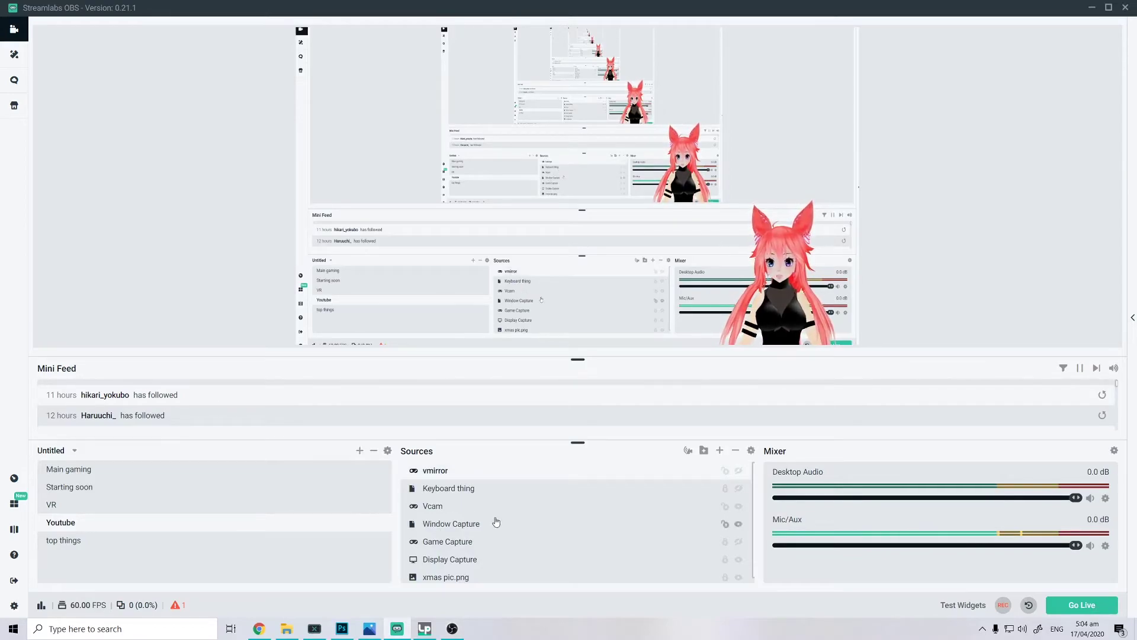
scroll(414, 542, "down", 1)
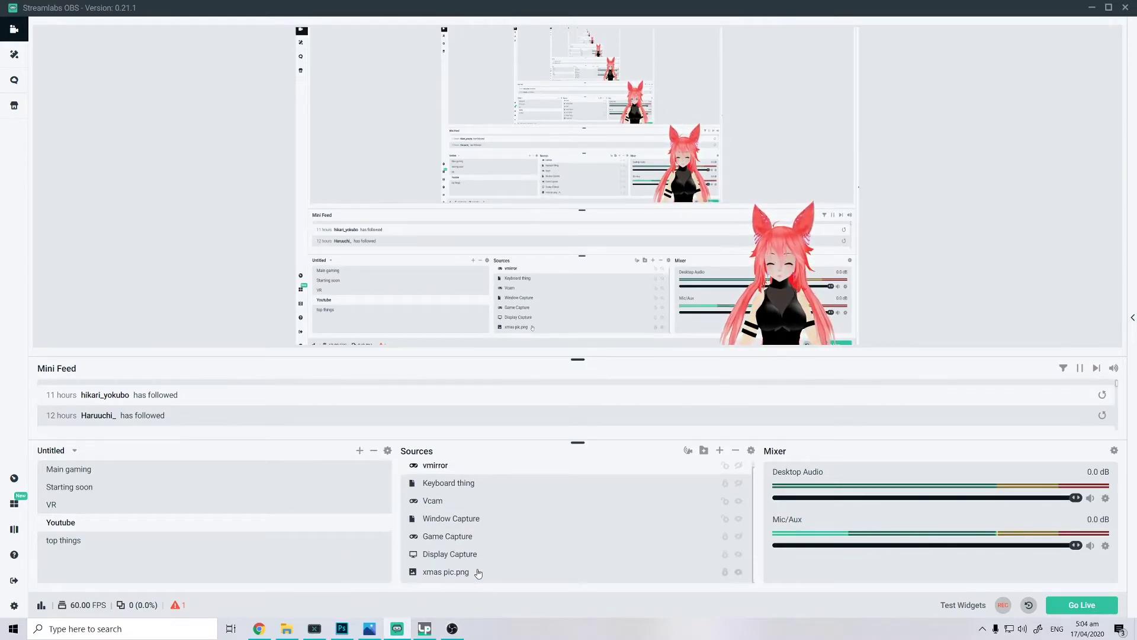
left_click(458, 554)
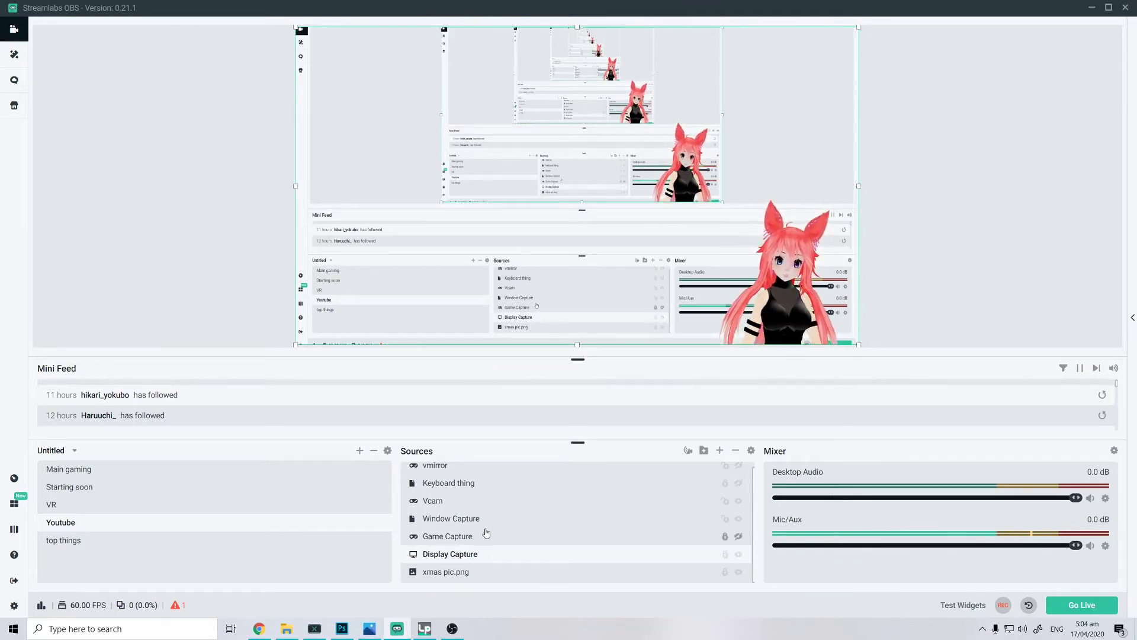
left_click(459, 541)
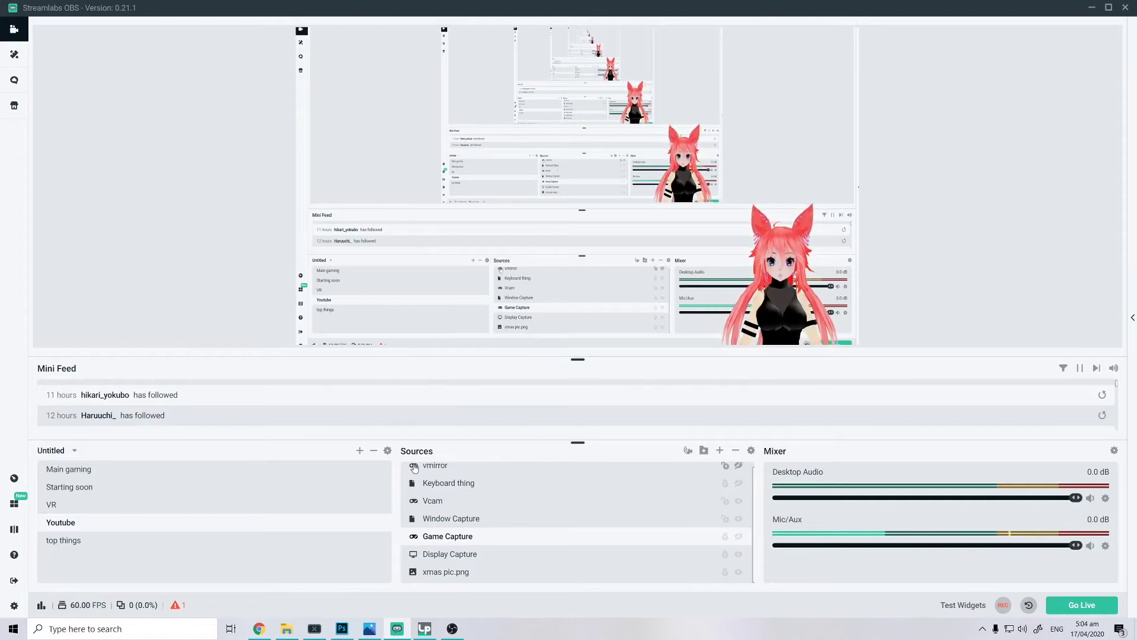
left_click(450, 522)
left_click(465, 536)
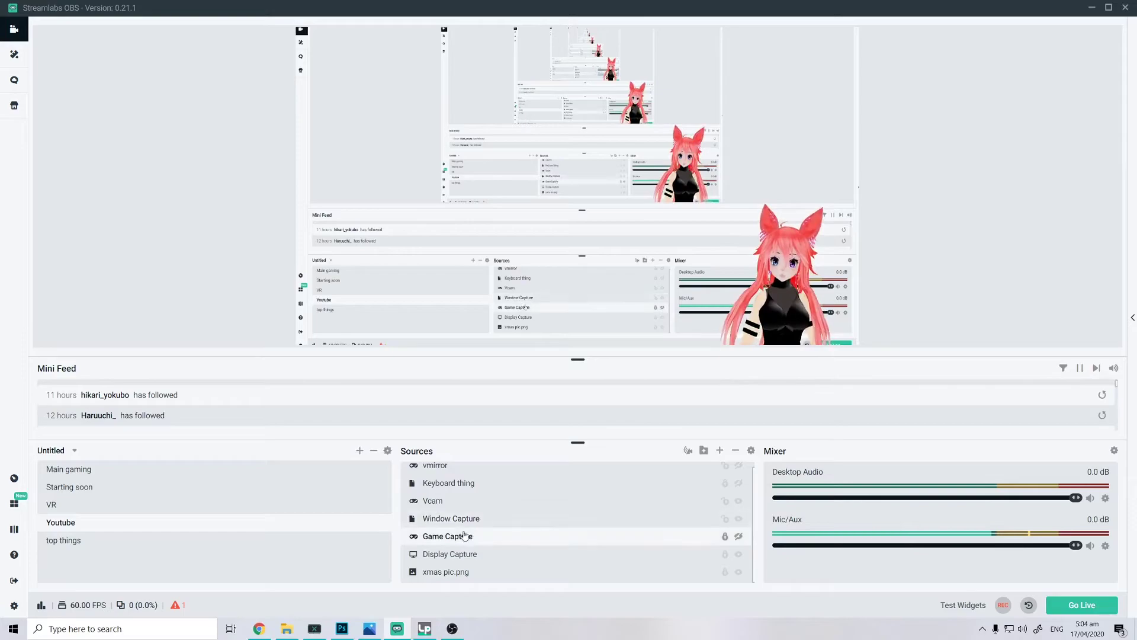
left_click(454, 487)
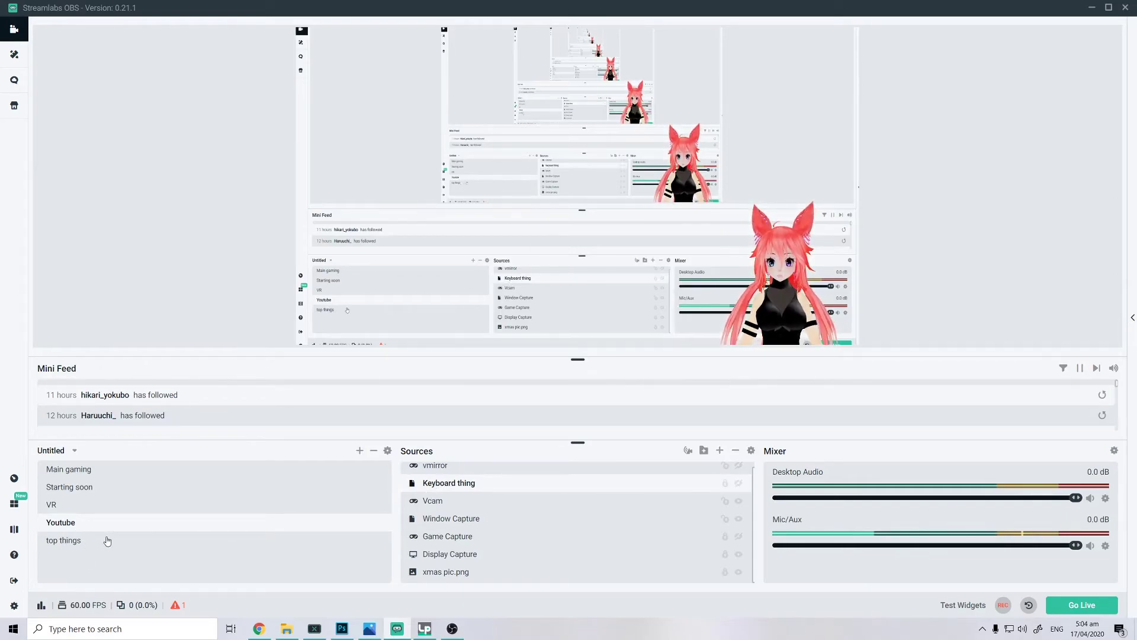
In the top things scene, inspect the 5000 top bits, $160.00 donation, gifted 23 times and supporter-name texts.
left_click(73, 542)
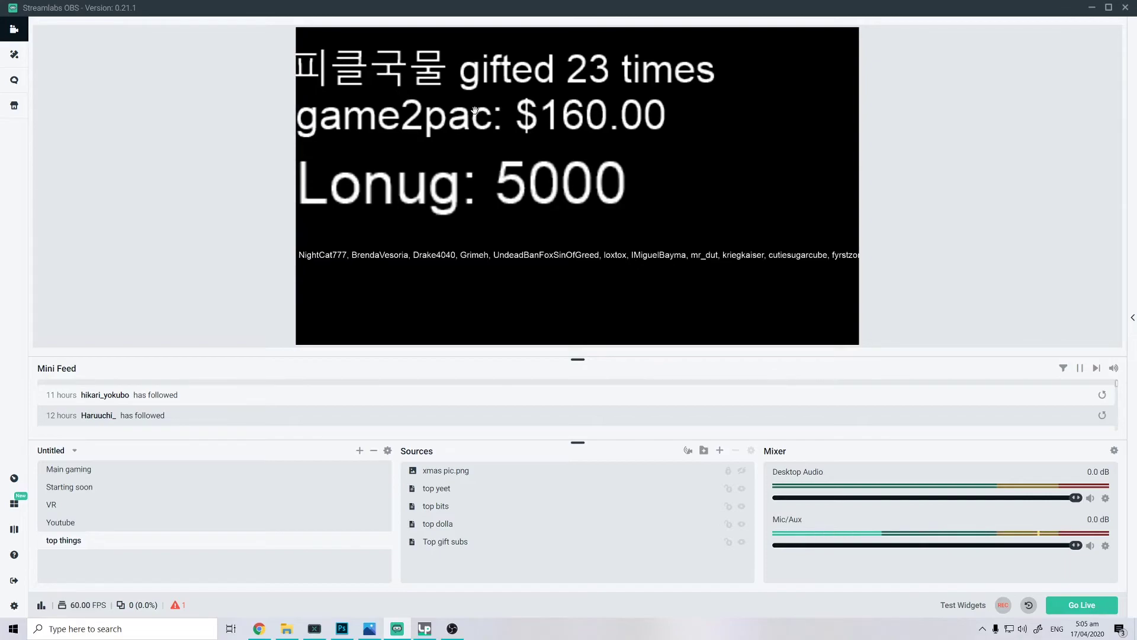
left_click(381, 198)
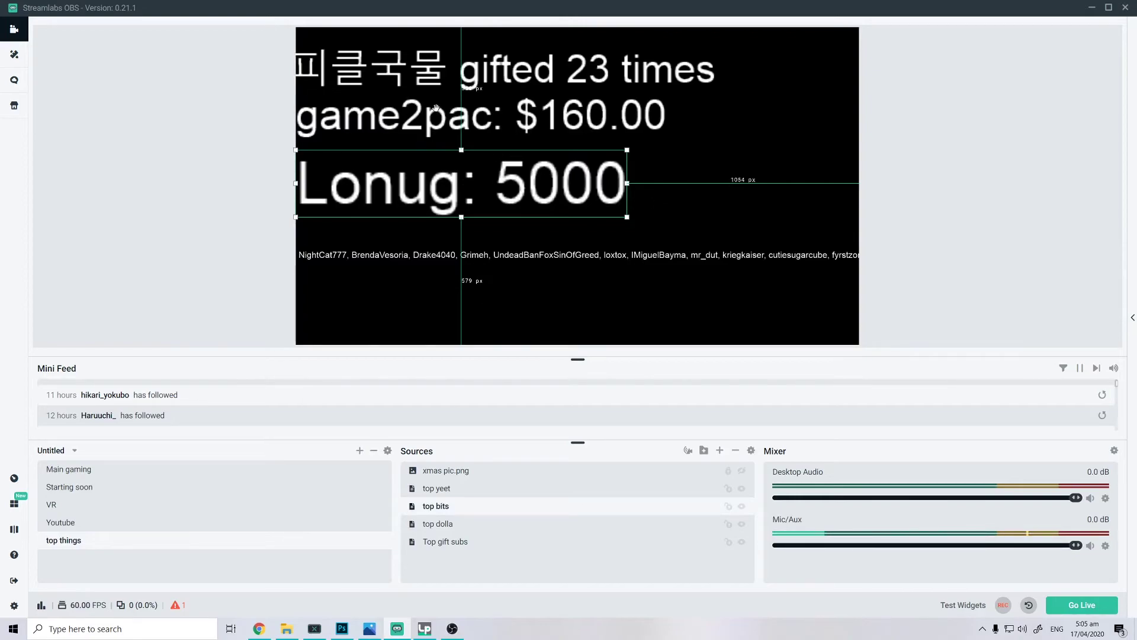
left_click(533, 115)
left_click(489, 87)
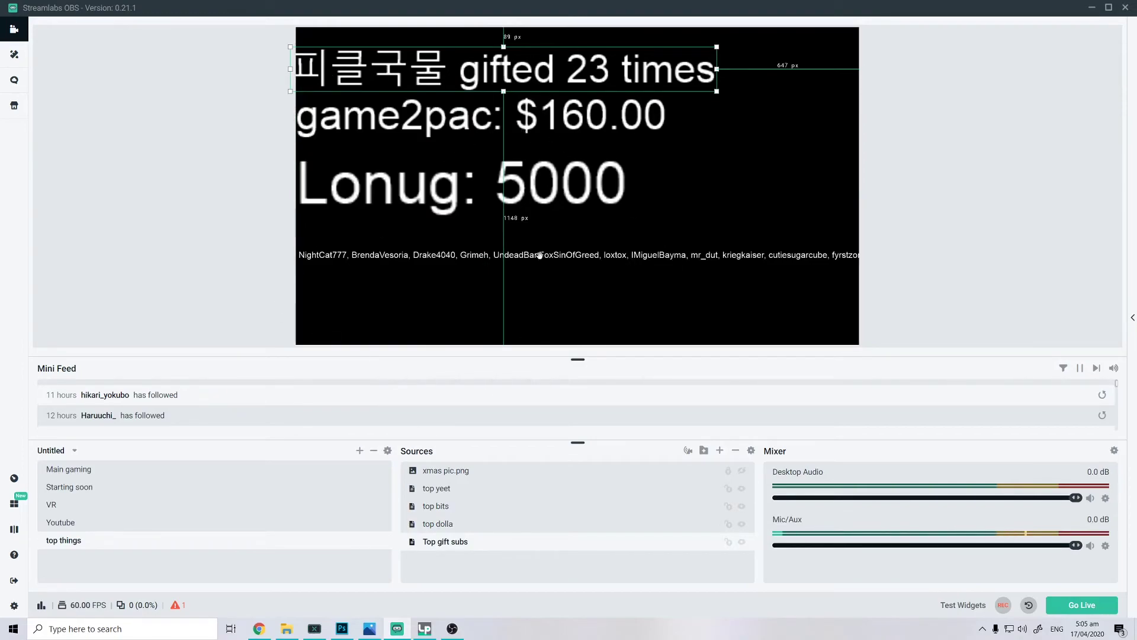
left_click(652, 255)
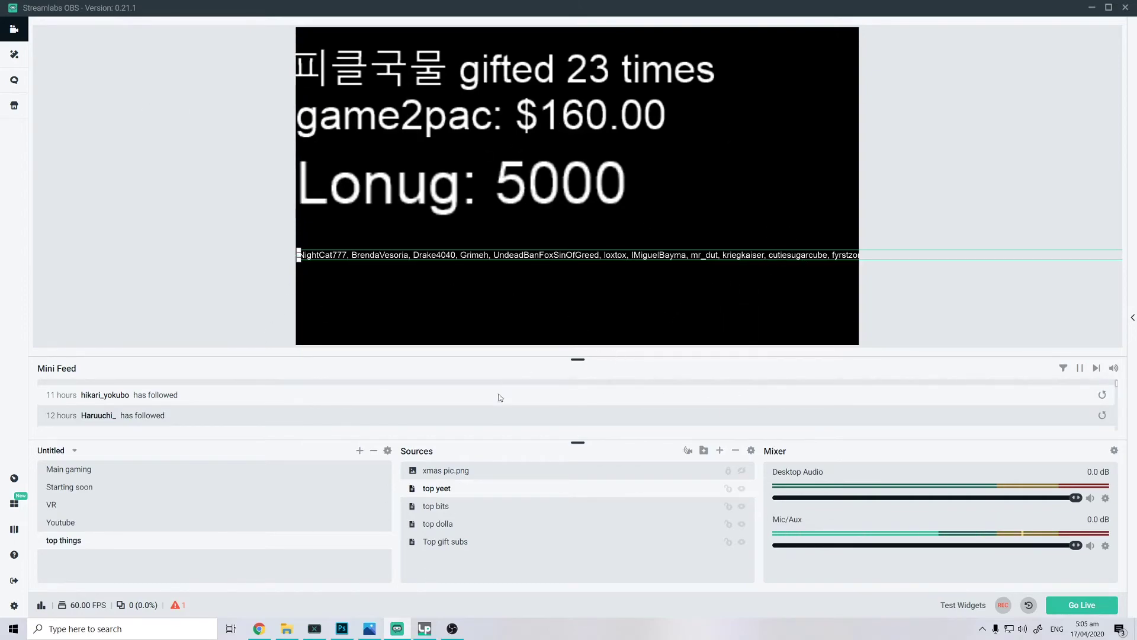
Go to the Main gaming scene and select the V cam test model, restoring it after an accidental delete.
left_click(82, 507)
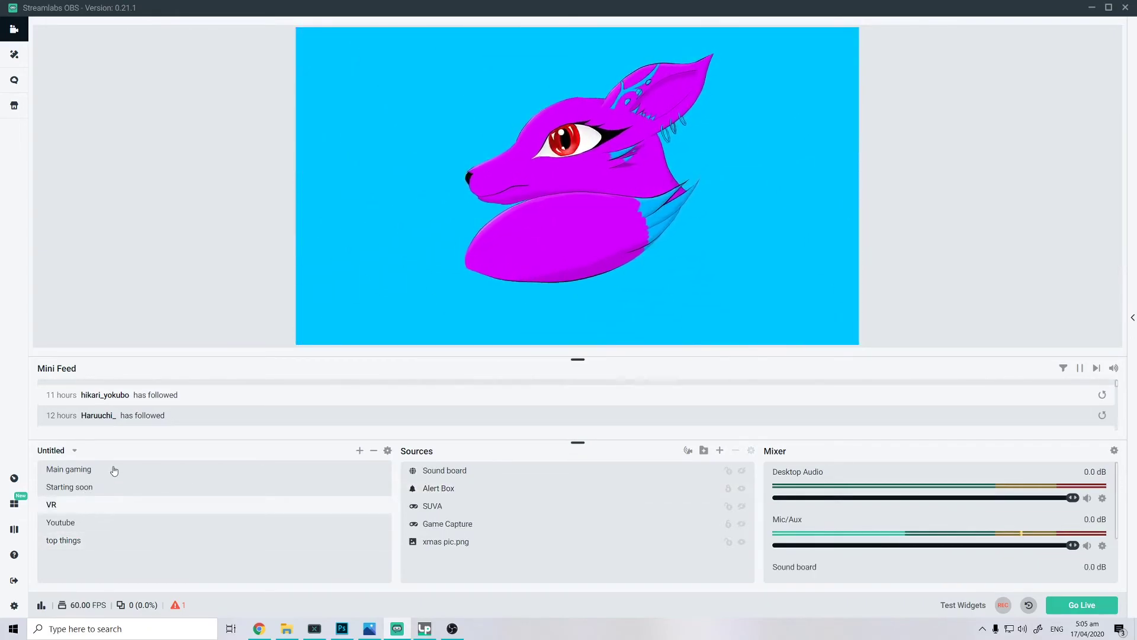
left_click(113, 471)
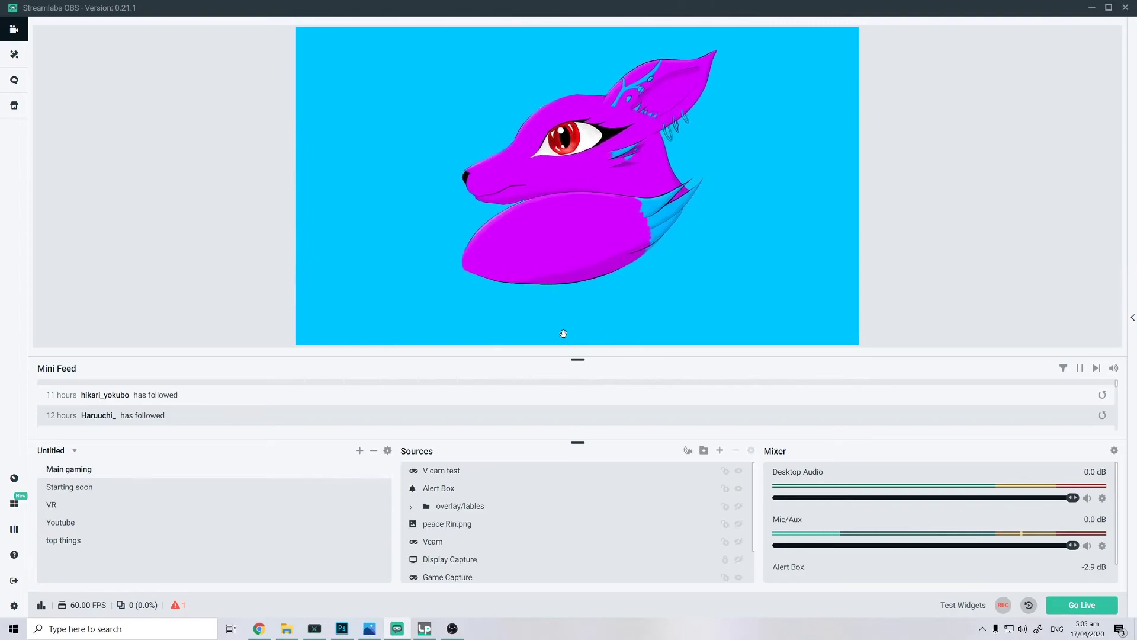
left_click(682, 249)
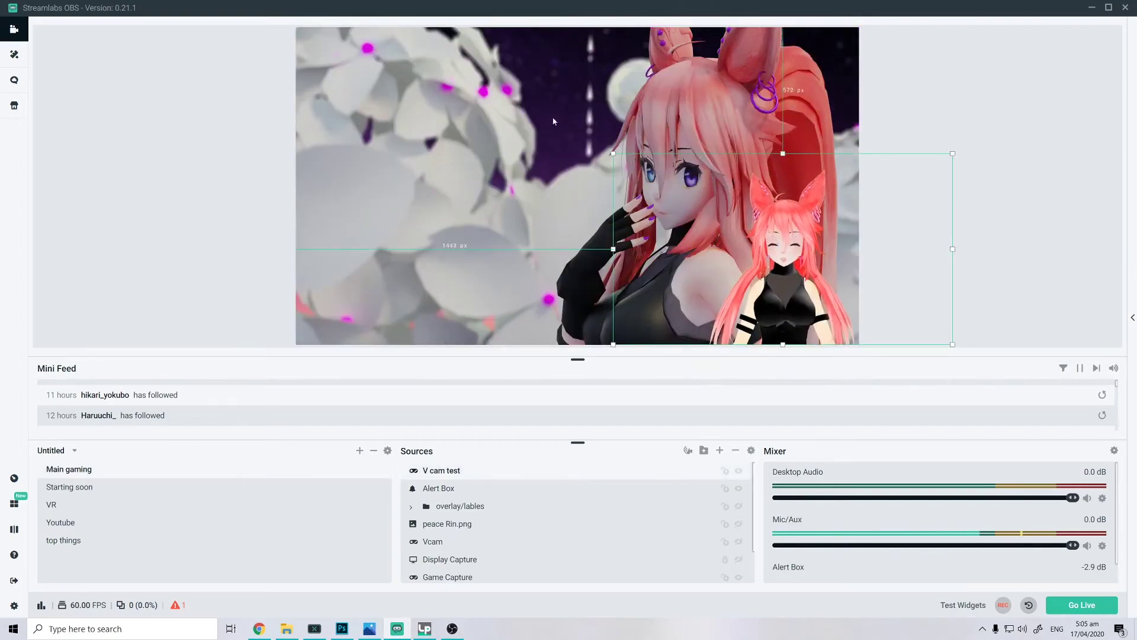
key("Delete")
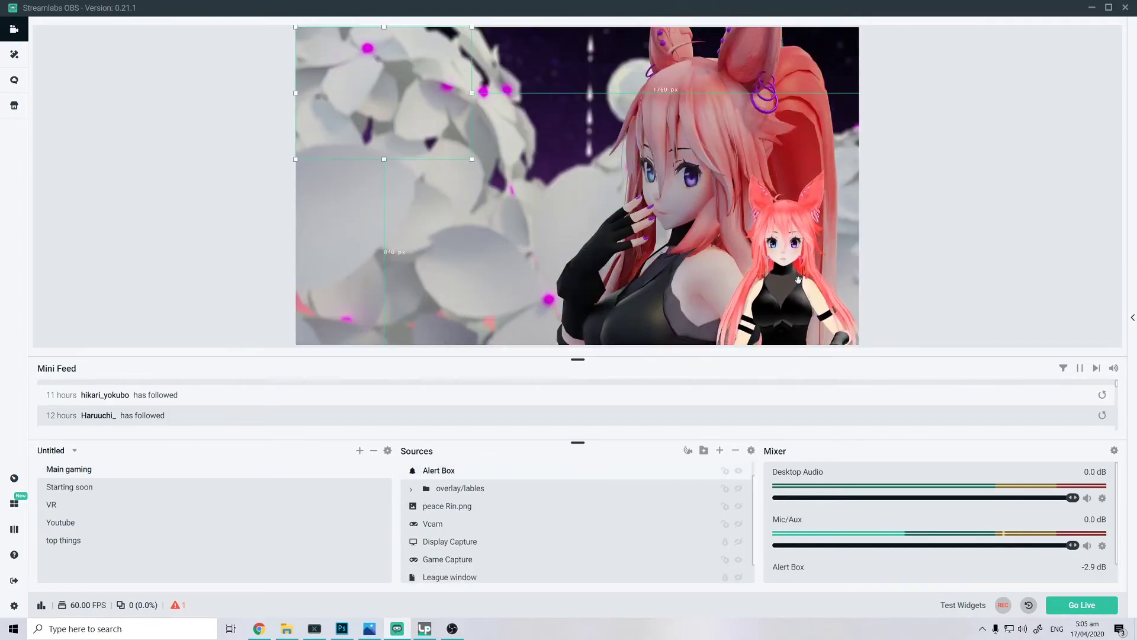
key("ctrl+z")
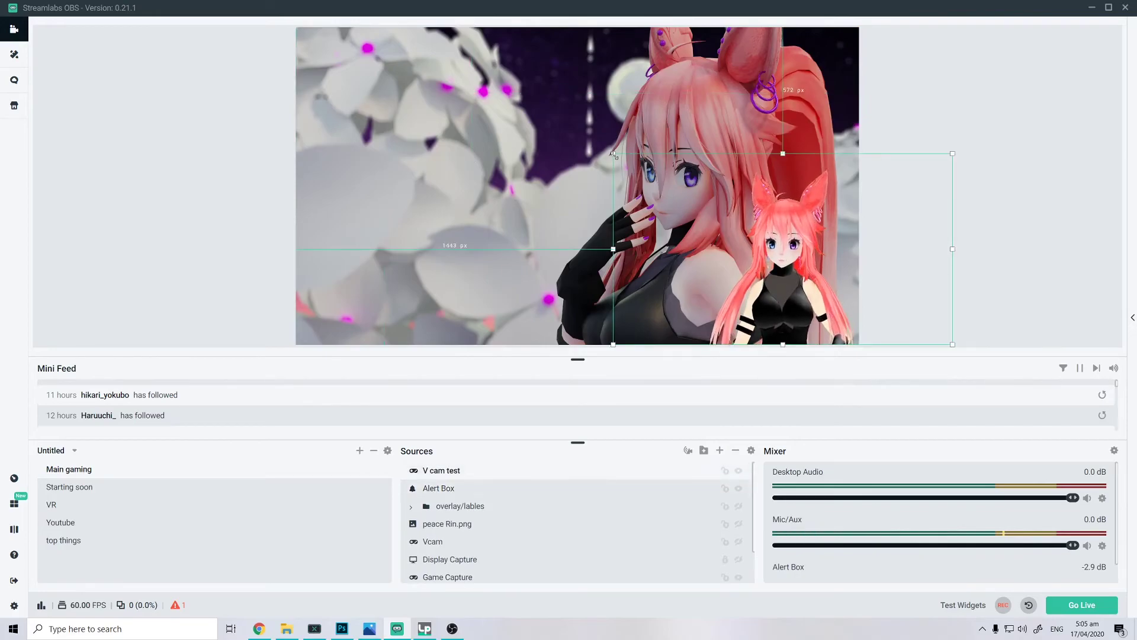
Enlarge the V cam test model from its top-left corner and move it left beside the background character.
left_click_drag(613, 154, 360, 11)
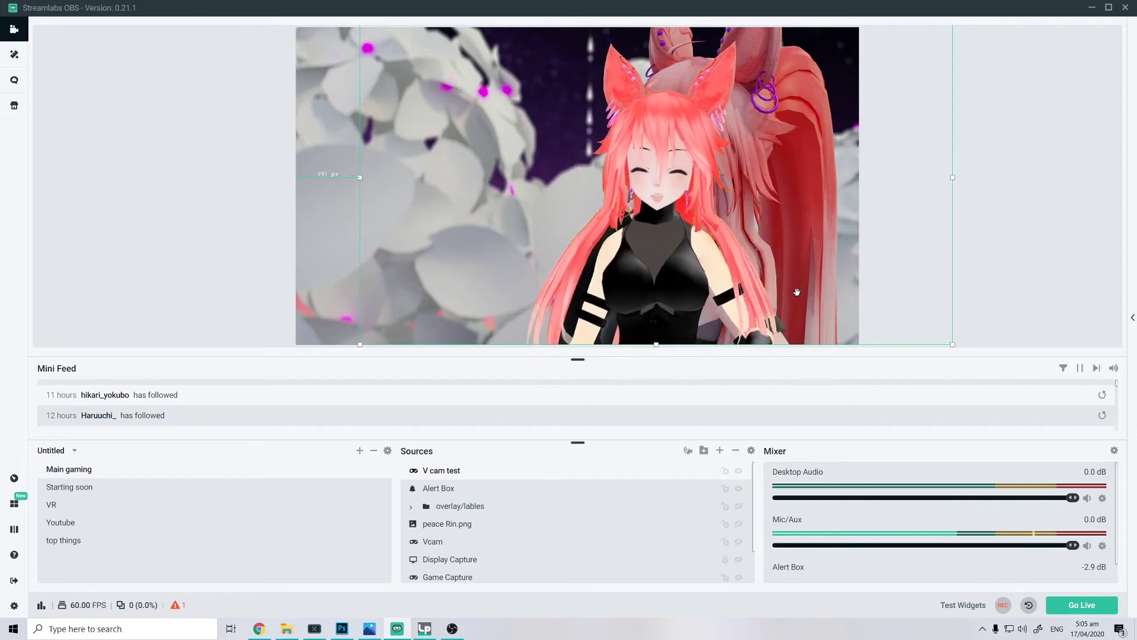
key("ctrl+z")
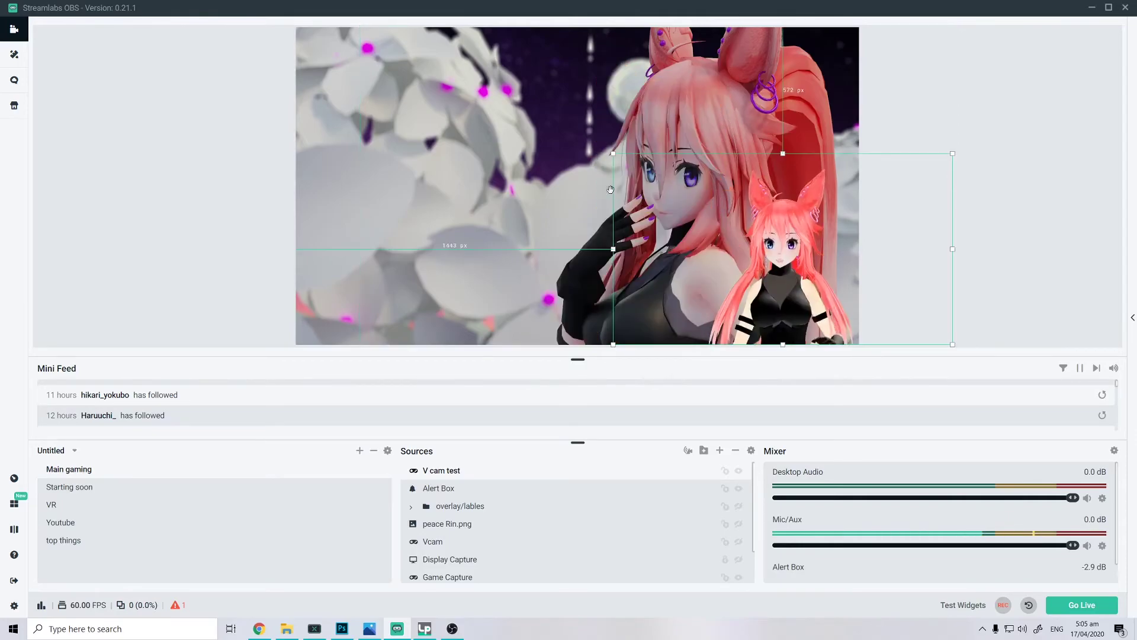
left_click_drag(613, 153, 378, 61)
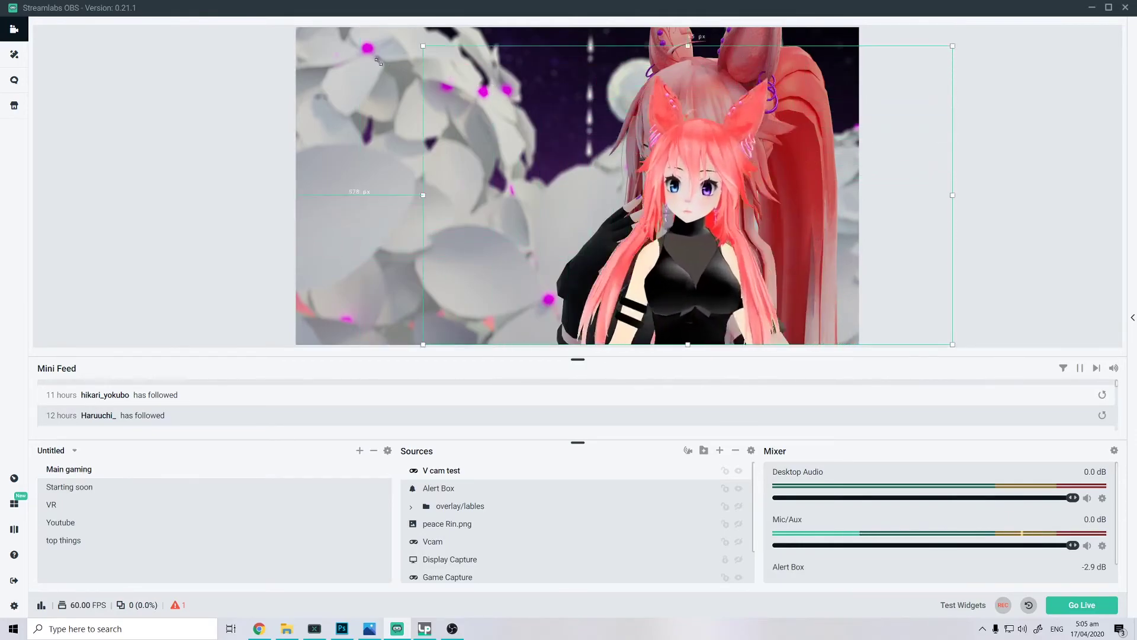
left_click_drag(738, 154, 581, 159)
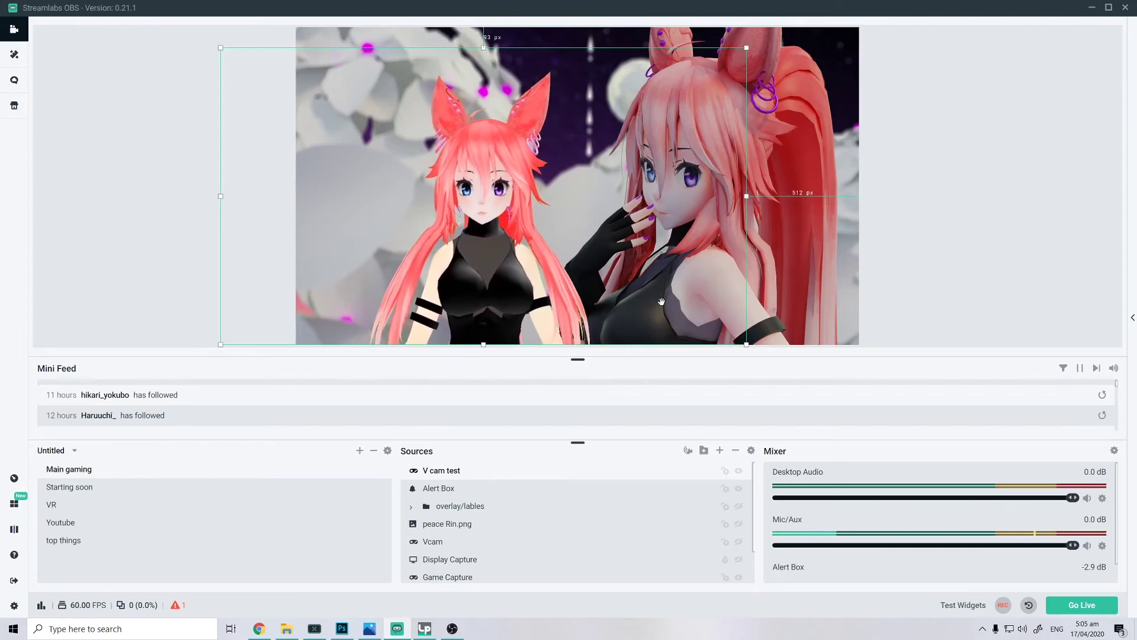